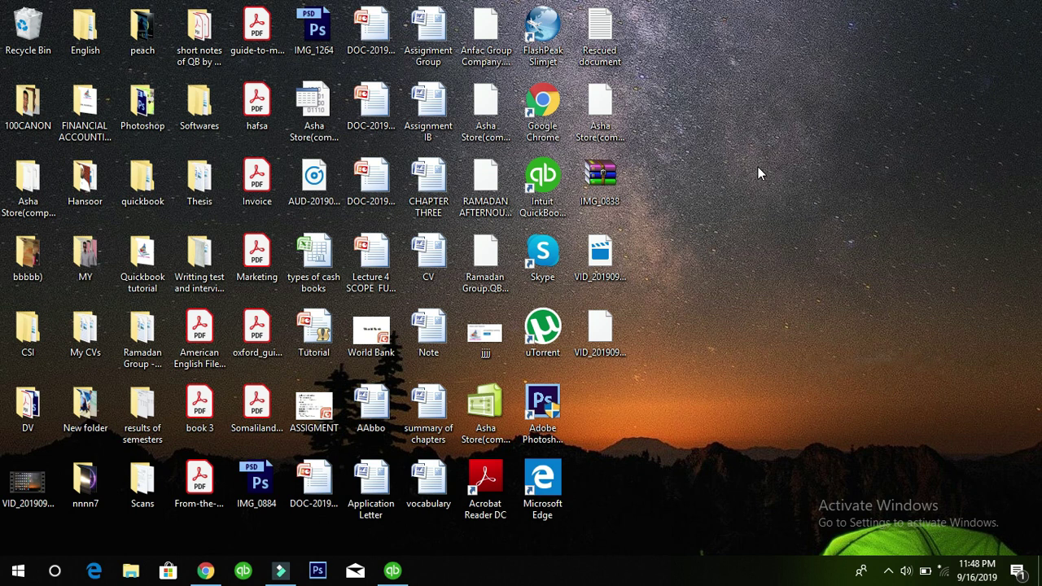
# Restore the running QuickBooks Enterprise Accountant 18.0 window from the taskbar
pyautogui.click(560, 171)
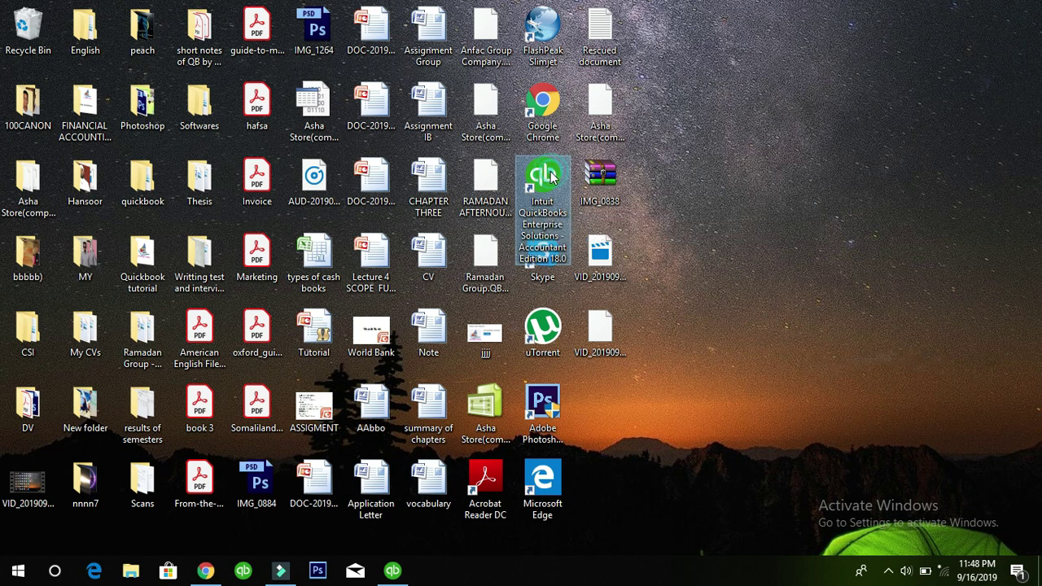
pyautogui.click(396, 571)
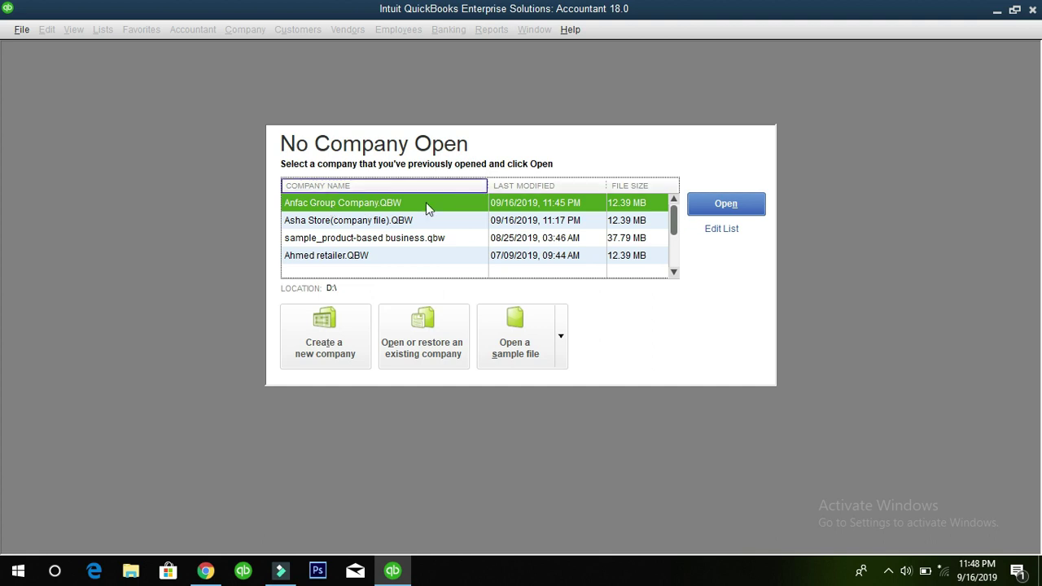
# Move up and down the recent company files list, ending on Anfac Group Company
pyautogui.click(385, 222)
pyautogui.click(399, 239)
pyautogui.click(405, 255)
pyautogui.click(395, 238)
pyautogui.click(387, 220)
pyautogui.click(383, 202)
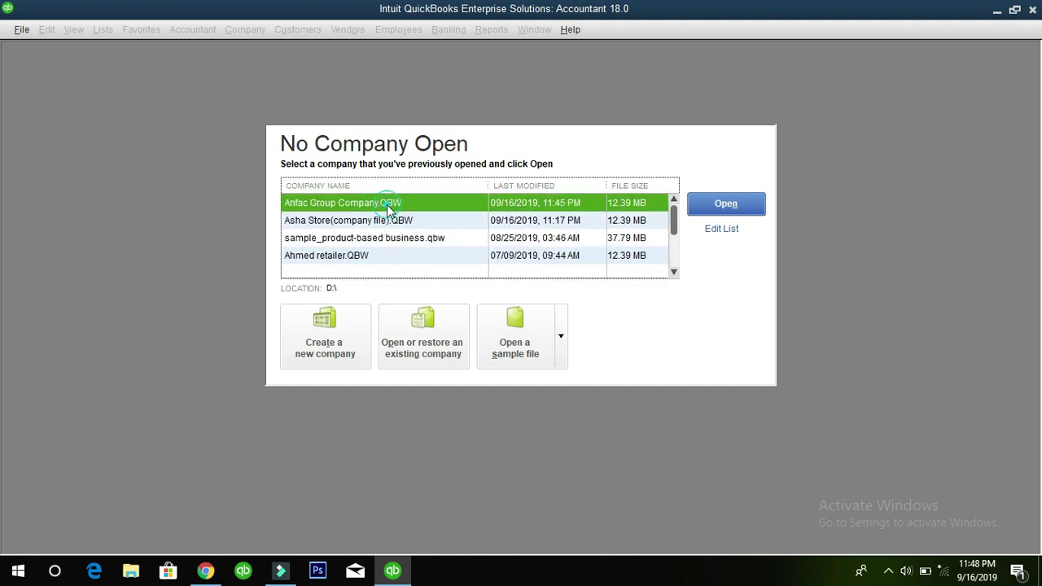
pyautogui.click(389, 221)
pyautogui.click(395, 238)
pyautogui.click(383, 253)
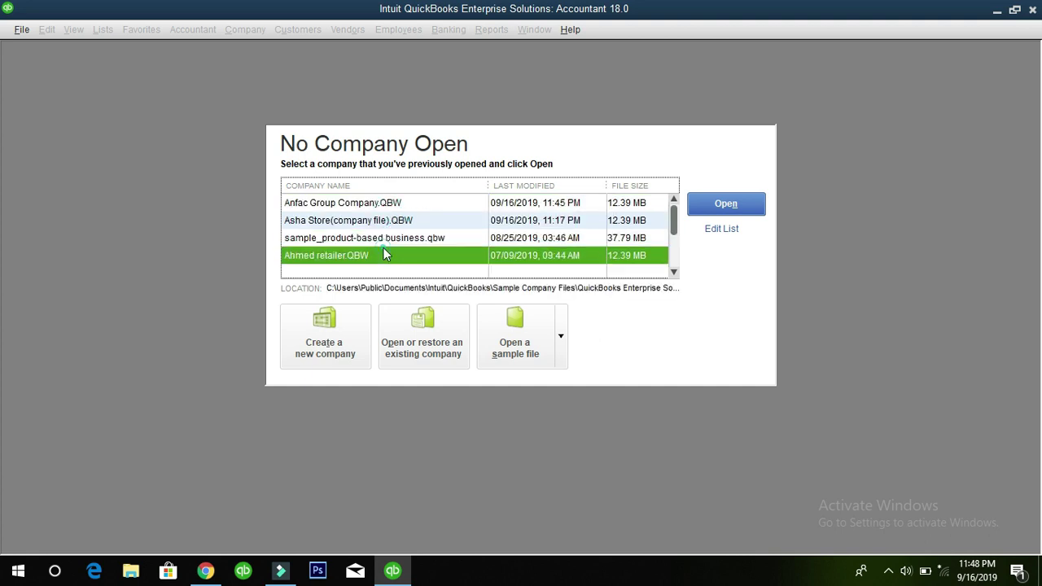
pyautogui.click(379, 240)
pyautogui.click(379, 223)
pyautogui.click(383, 203)
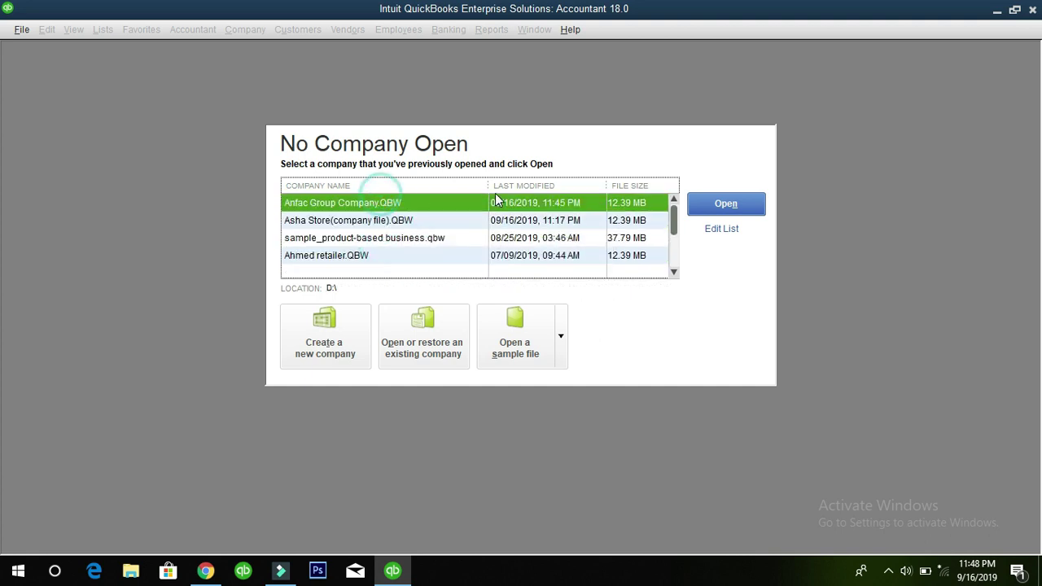
# Select Asha Store, sample_product-based business.qbw and the last file, then open the File menu
pyautogui.click(372, 221)
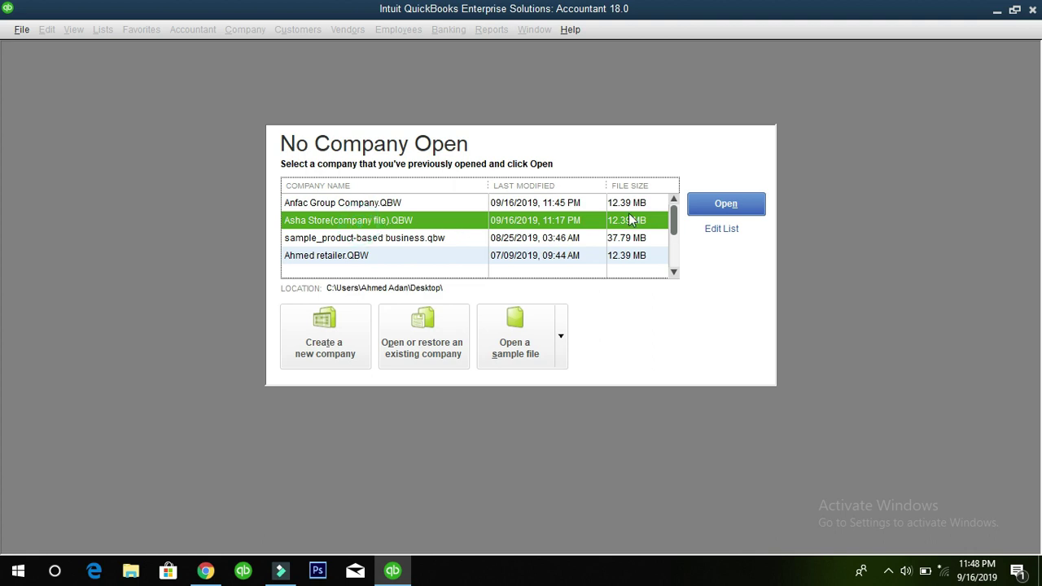
pyautogui.click(363, 238)
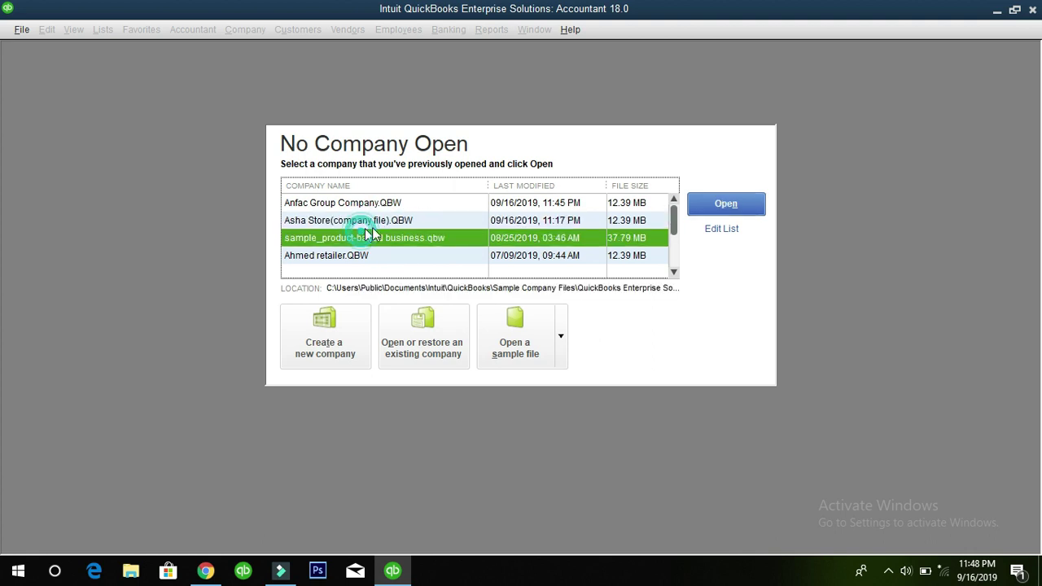
pyautogui.click(383, 219)
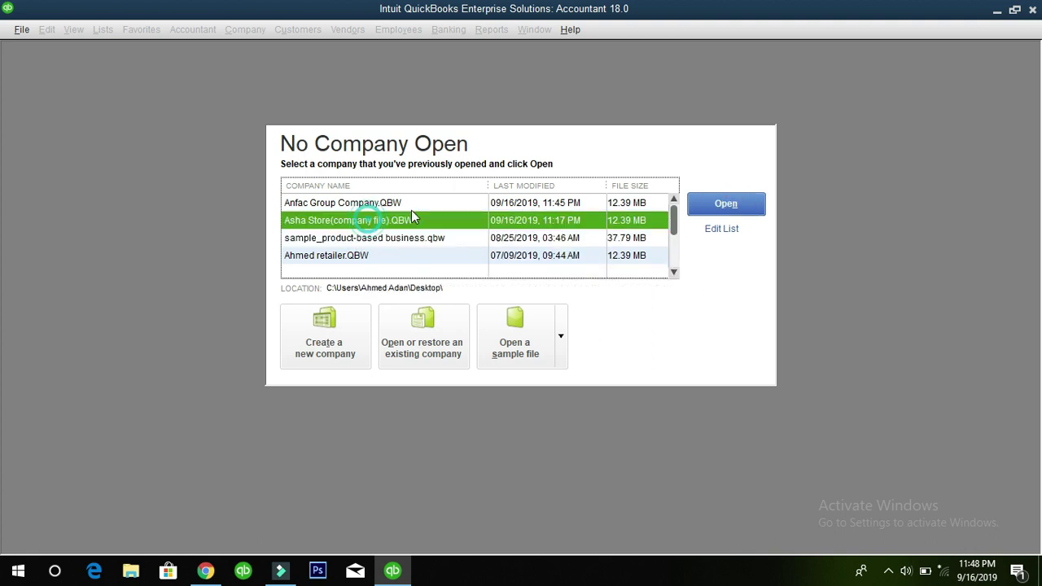
pyautogui.click(330, 257)
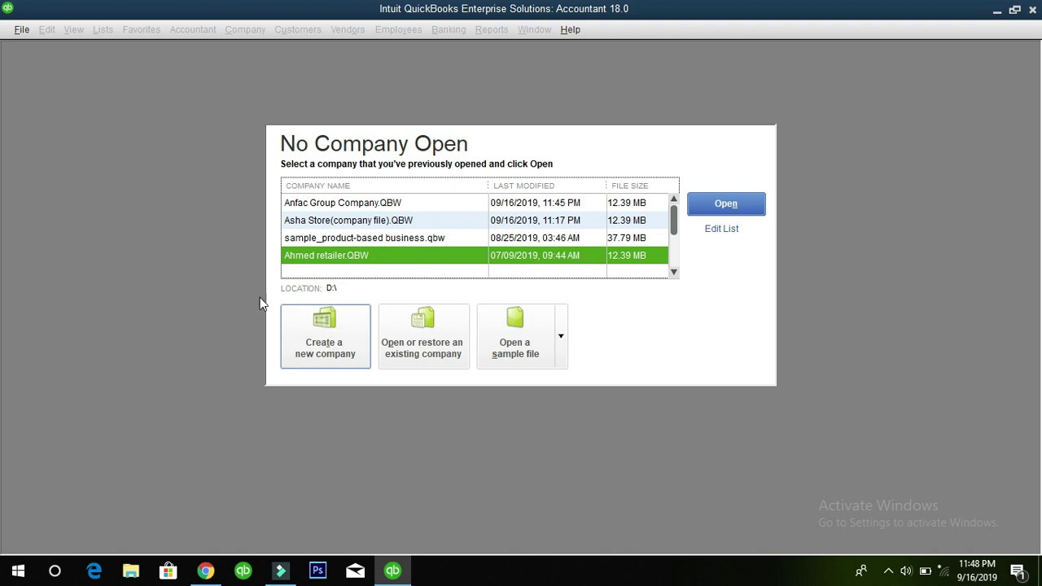
pyautogui.click(22, 29)
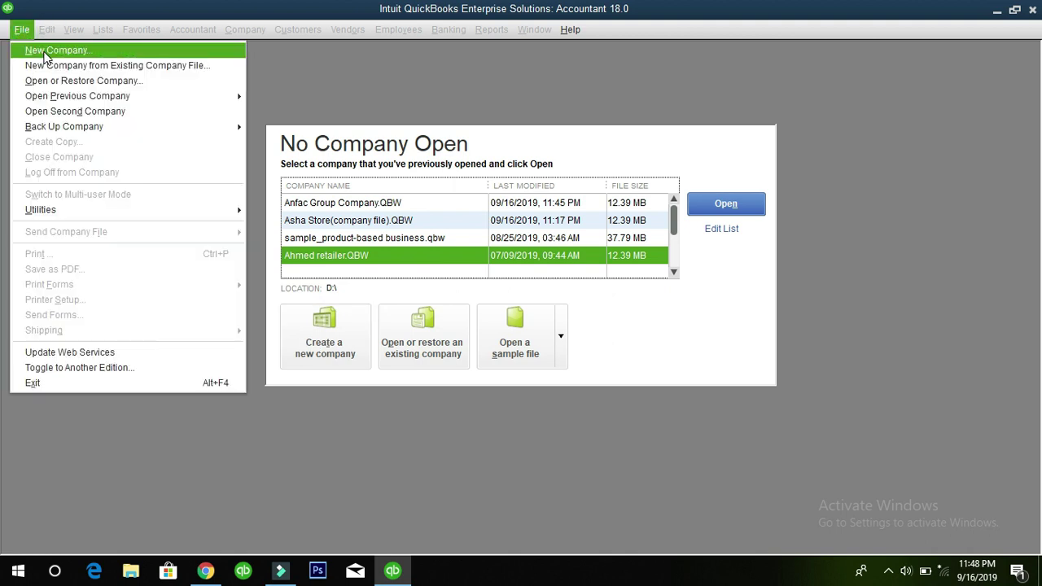
# Start a new company with File > New Company using Detailed Start, then select the company name field
pyautogui.click(43, 51)
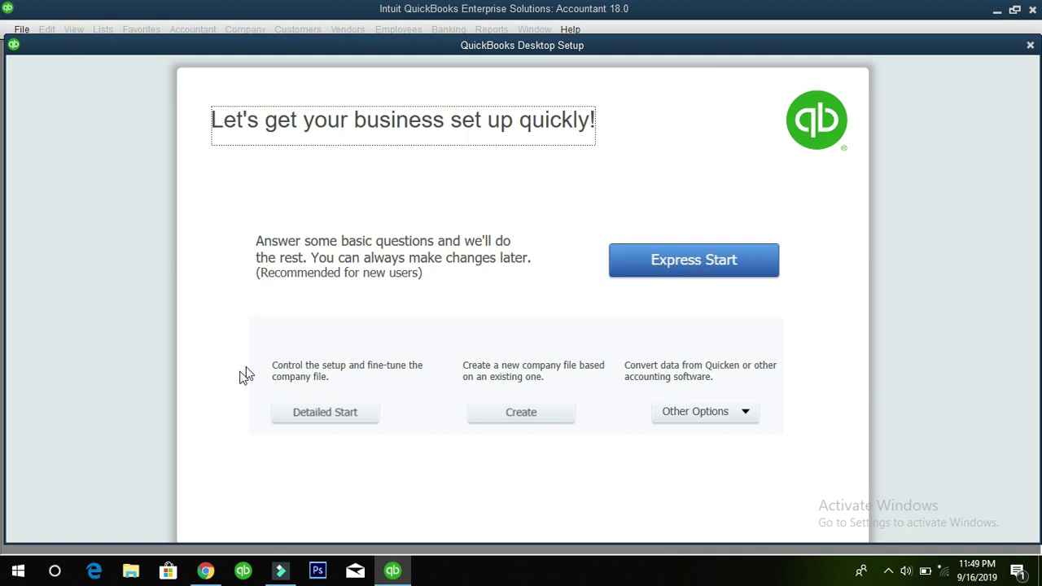
pyautogui.click(344, 412)
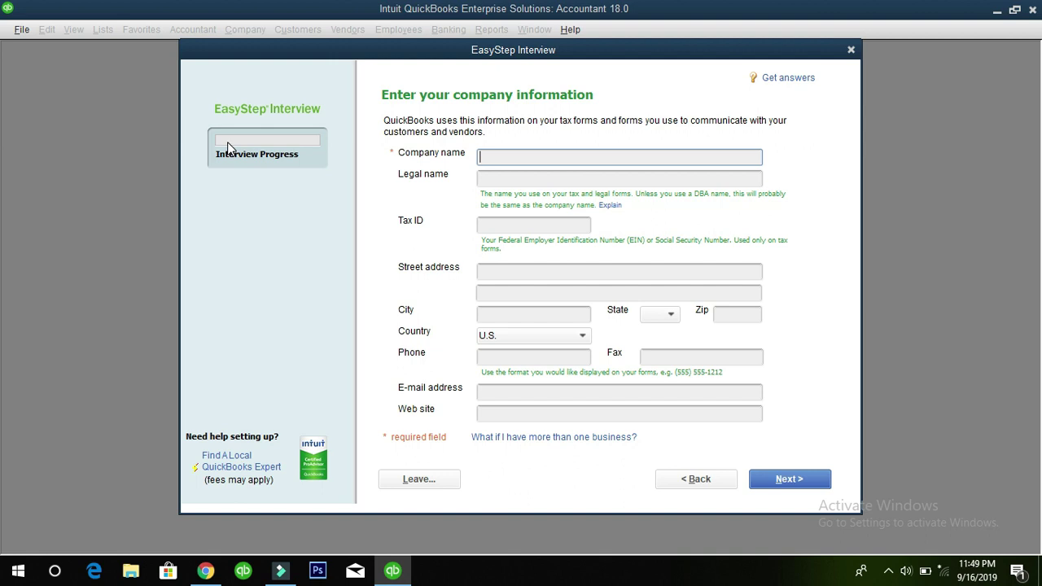
pyautogui.click(482, 155)
pyautogui.write('Anfac Group Company')
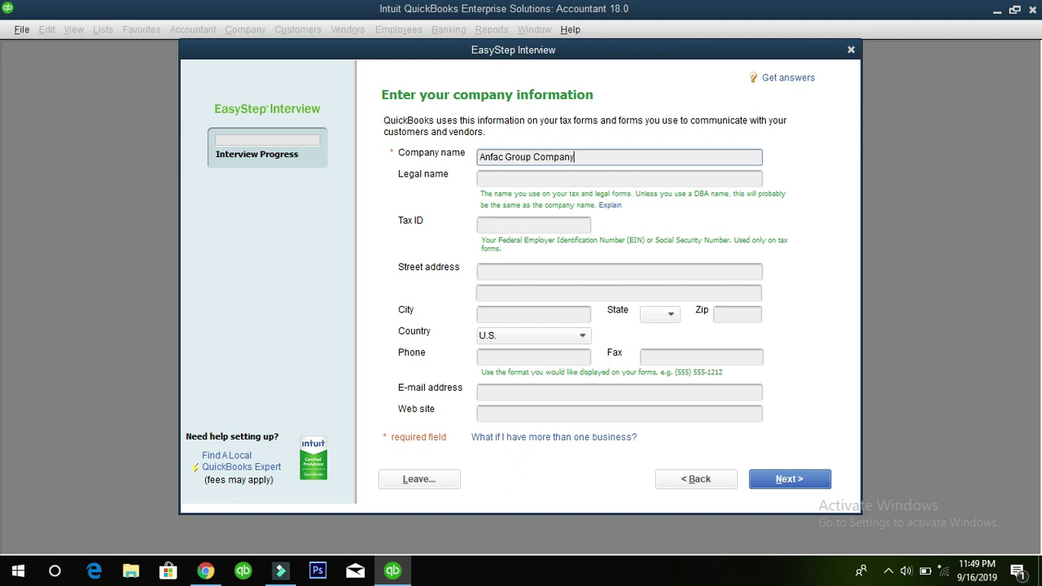
pyautogui.press('Tab')
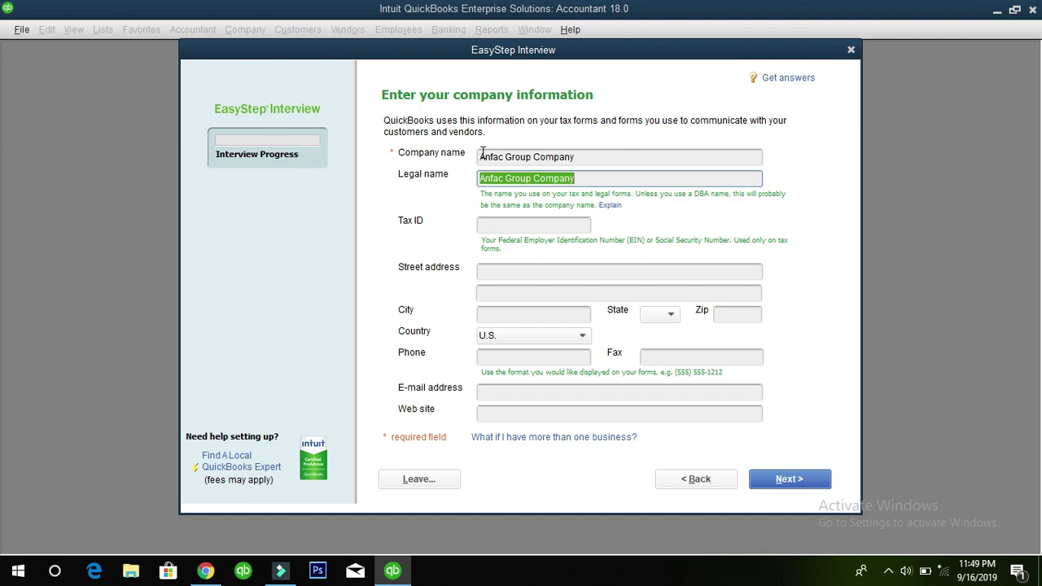
pyautogui.press('Tab')
pyautogui.press('Tab')
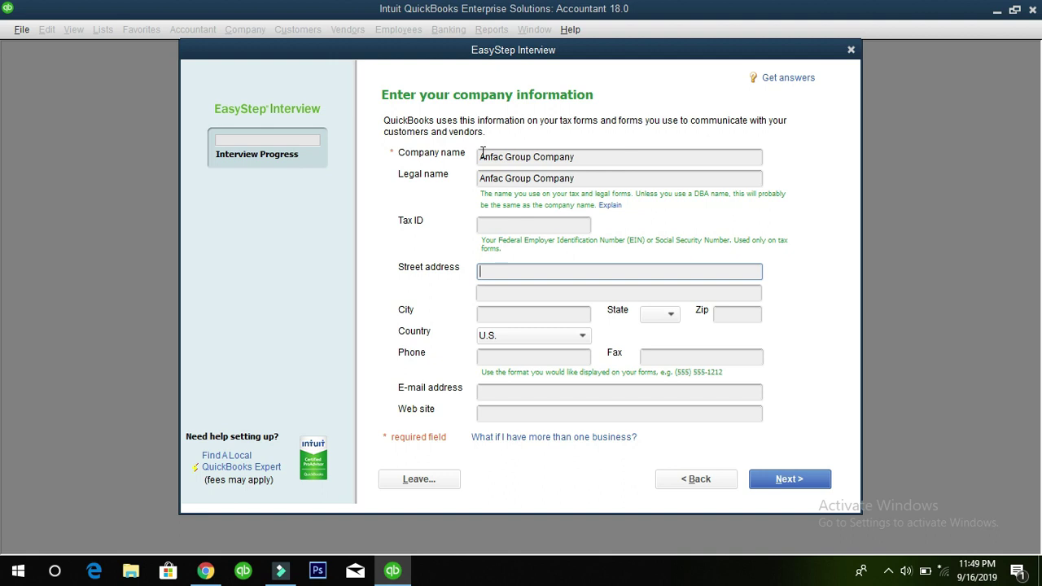
pyautogui.press('Tab')
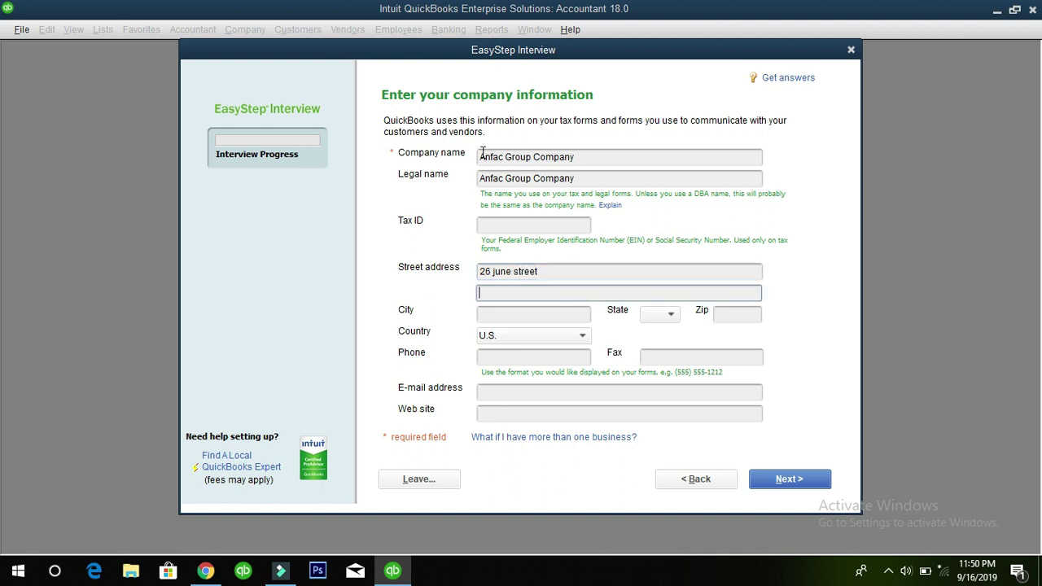
pyautogui.press('Tab')
pyautogui.write('Hargeisa')
pyautogui.press('Tab')
pyautogui.press('Tab')
pyautogui.write('2525')
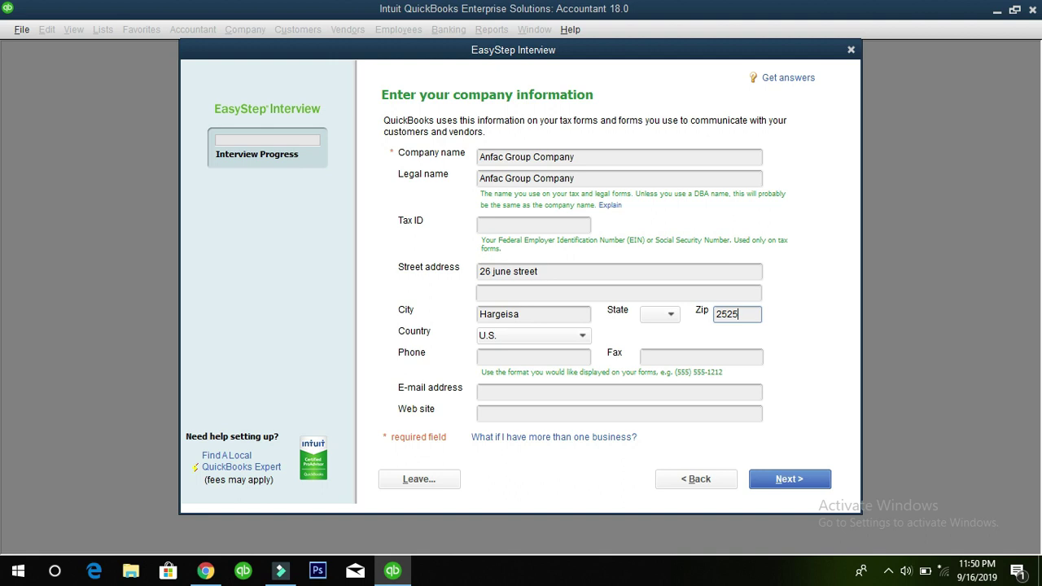
pyautogui.press('BackSpace')
pyautogui.press('Tab')
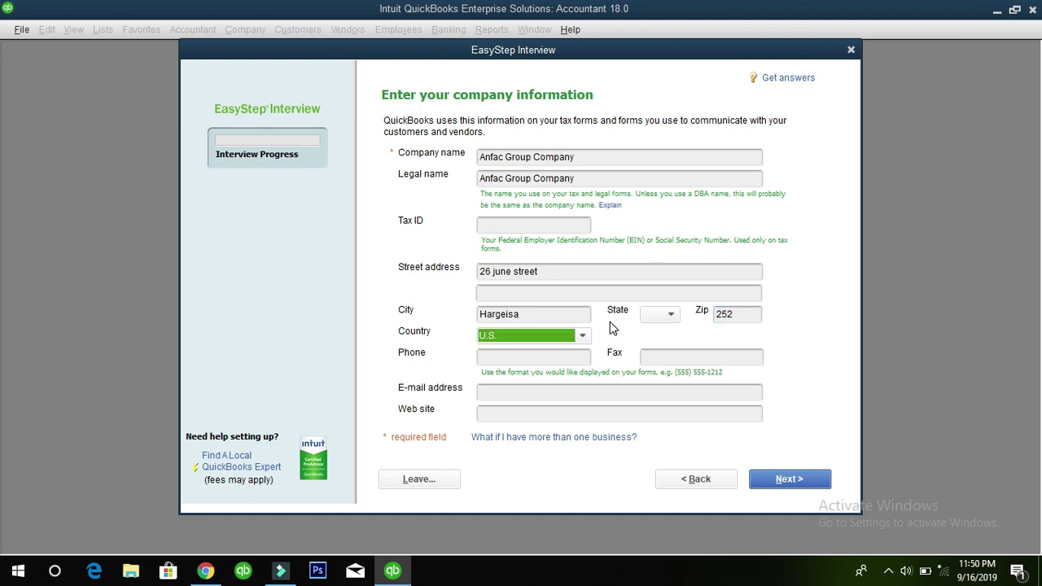
# Set the country to Other and enter the company phone, e-mail and website
pyautogui.click(583, 336)
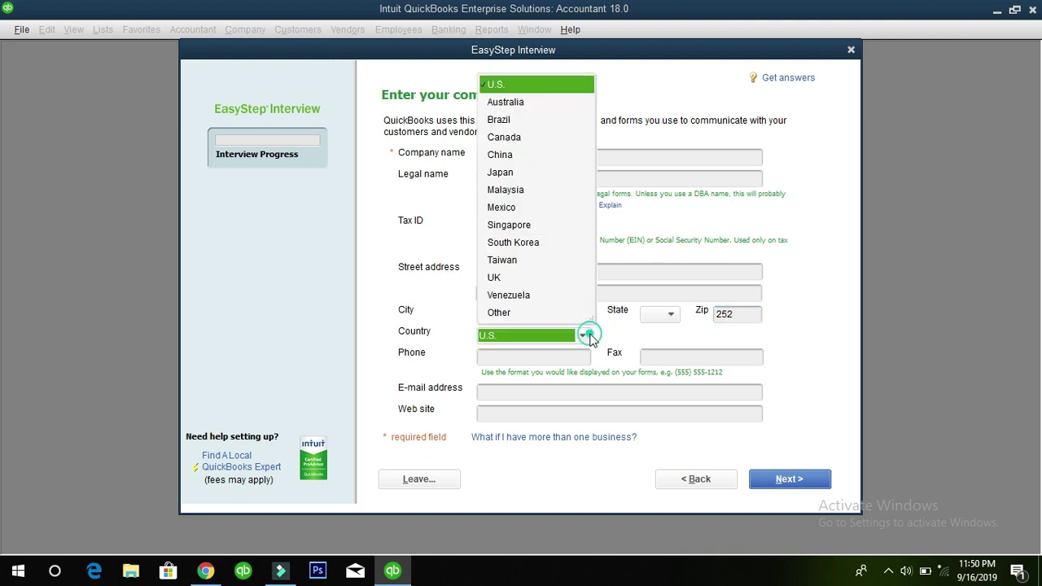
pyautogui.click(499, 314)
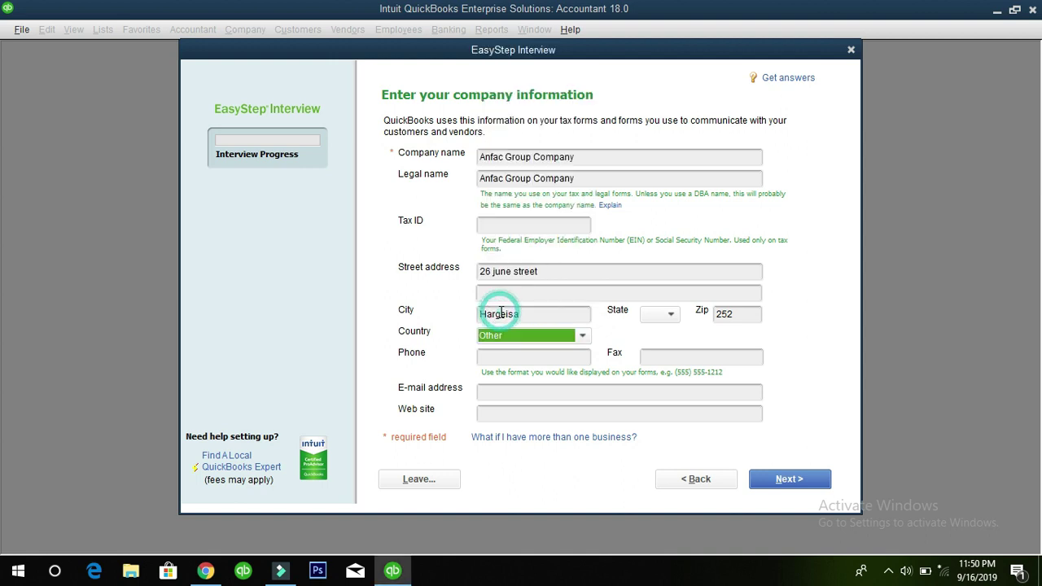
pyautogui.click(533, 356)
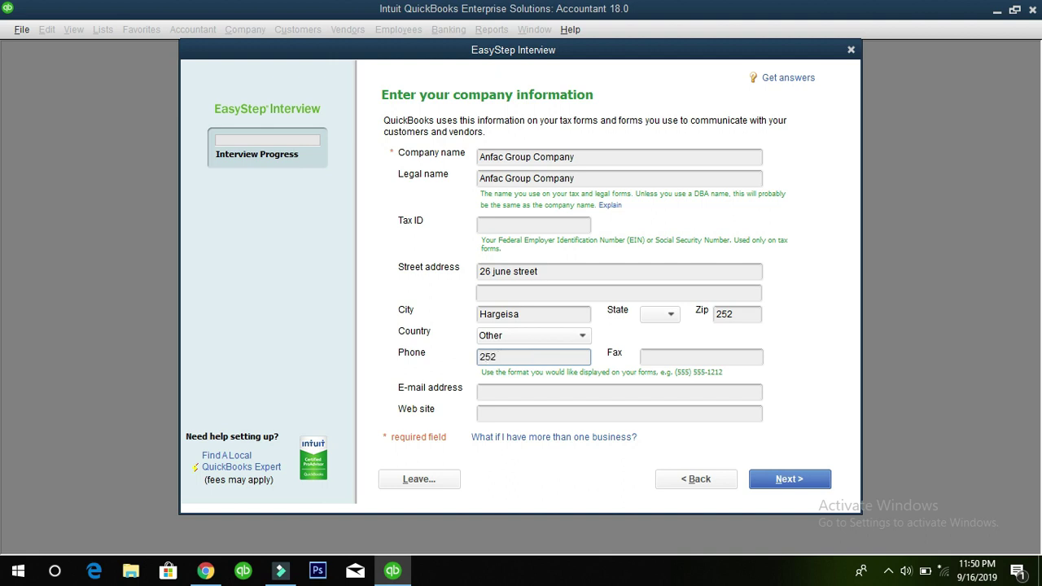
pyautogui.press('Tab')
pyautogui.click(572, 398)
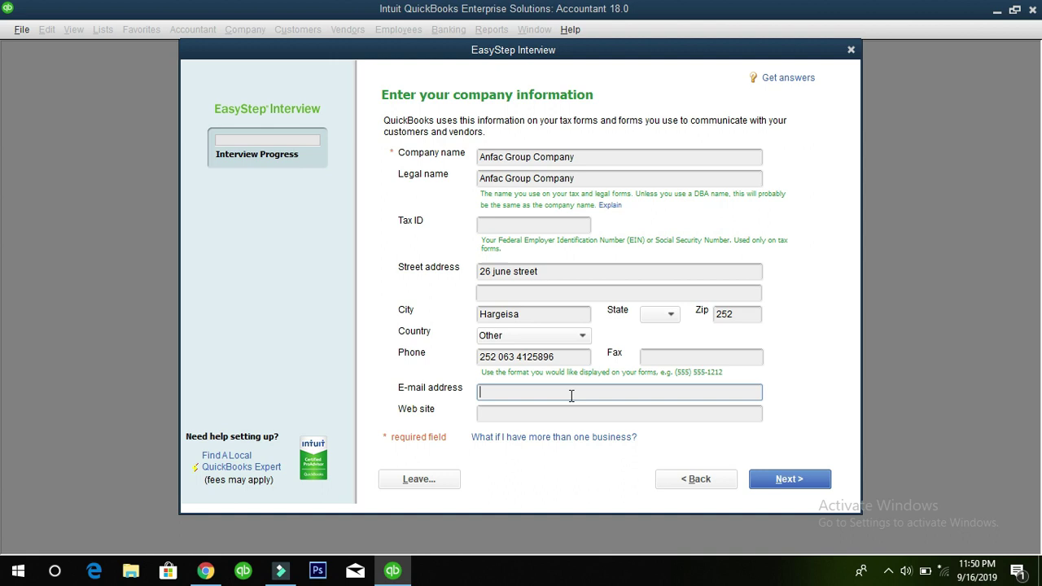
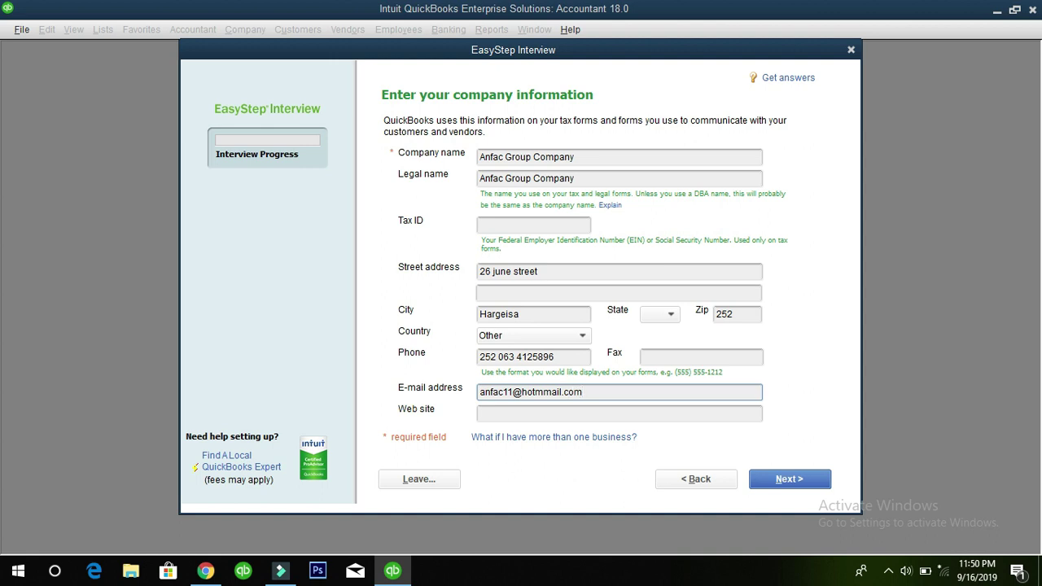
pyautogui.press('Tab')
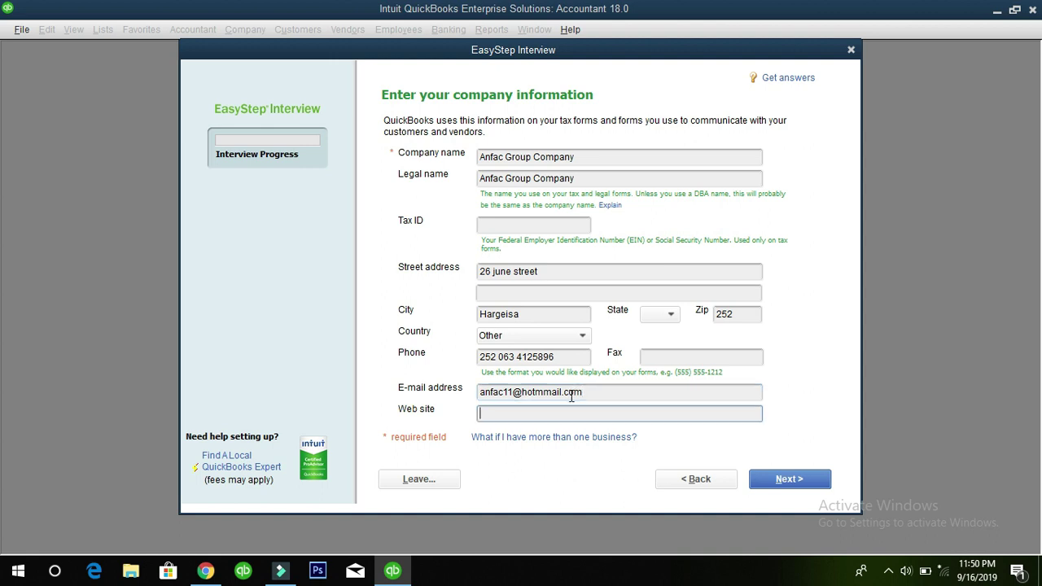
pyautogui.write('www.anfac.net')
pyautogui.press('Tab')
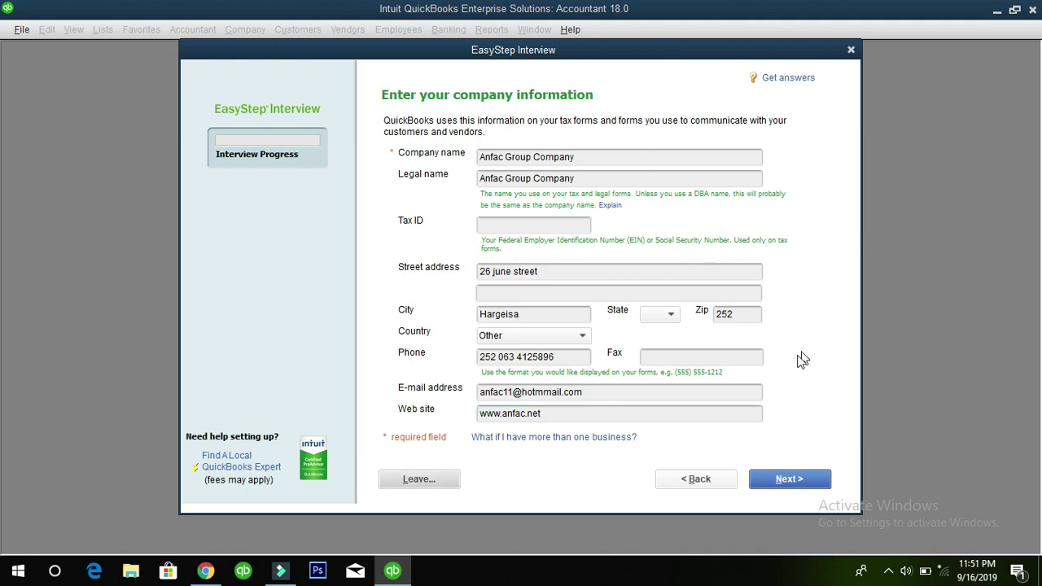
pyautogui.click(788, 482)
# Choose General Product-based Business from the industry list and continue
pyautogui.click(803, 487)
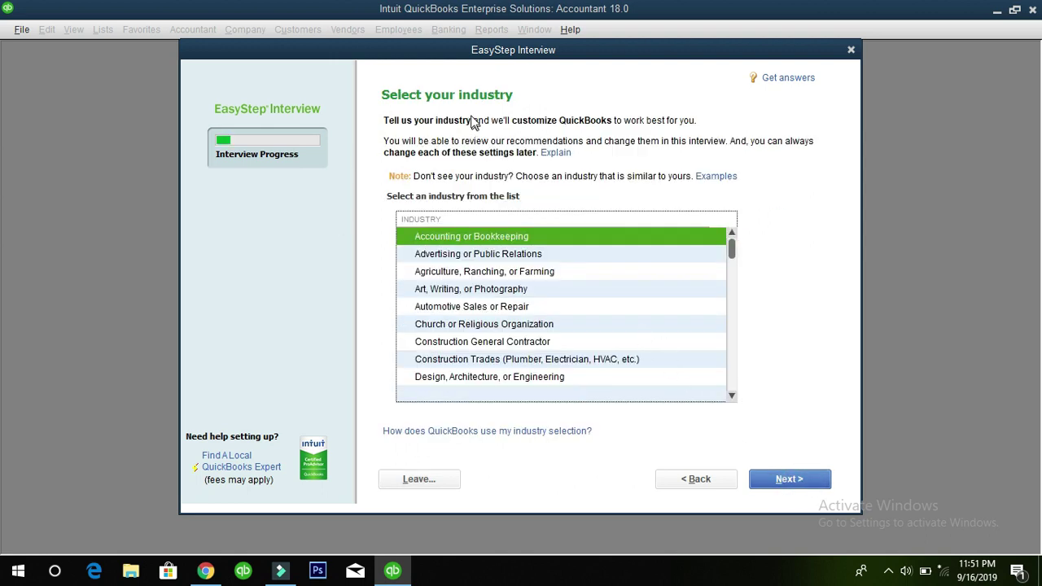
pyautogui.click(468, 259)
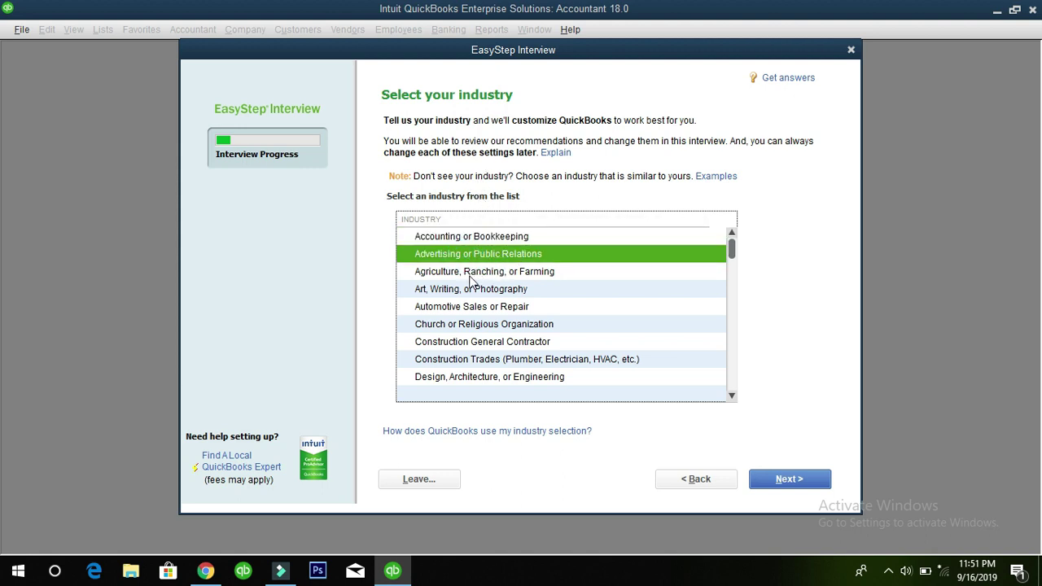
pyautogui.scroll(-2, 471, 324)
pyautogui.click(461, 342)
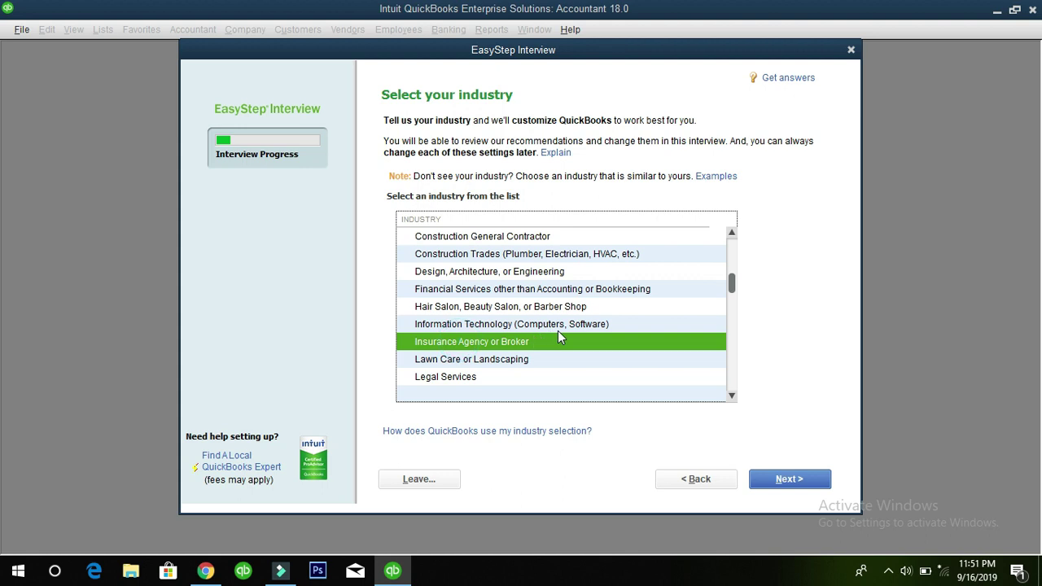
pyautogui.click(470, 362)
pyautogui.scroll(-2, 480, 363)
pyautogui.click(472, 326)
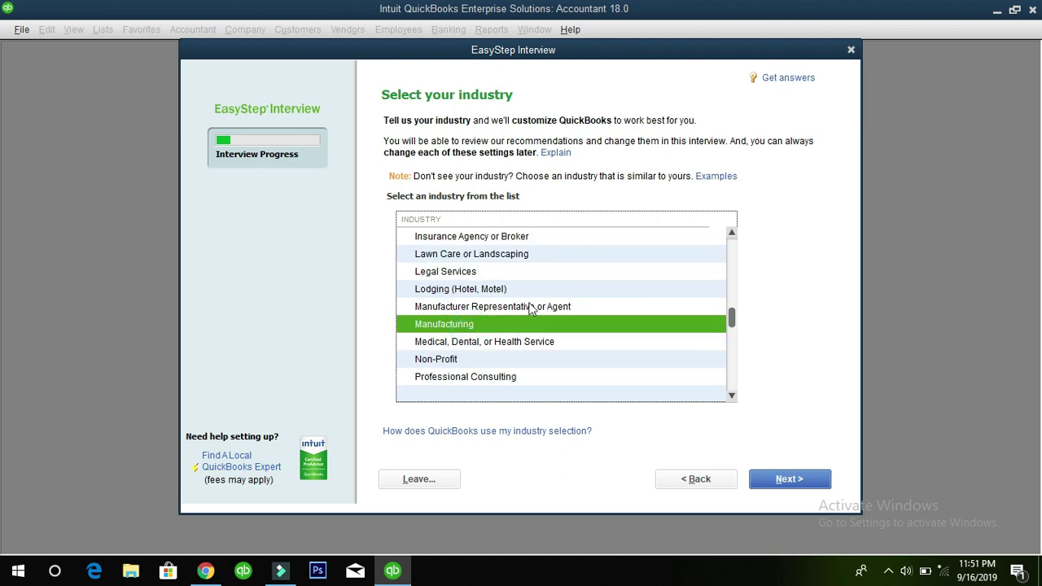
pyautogui.scroll(-4, 521, 362)
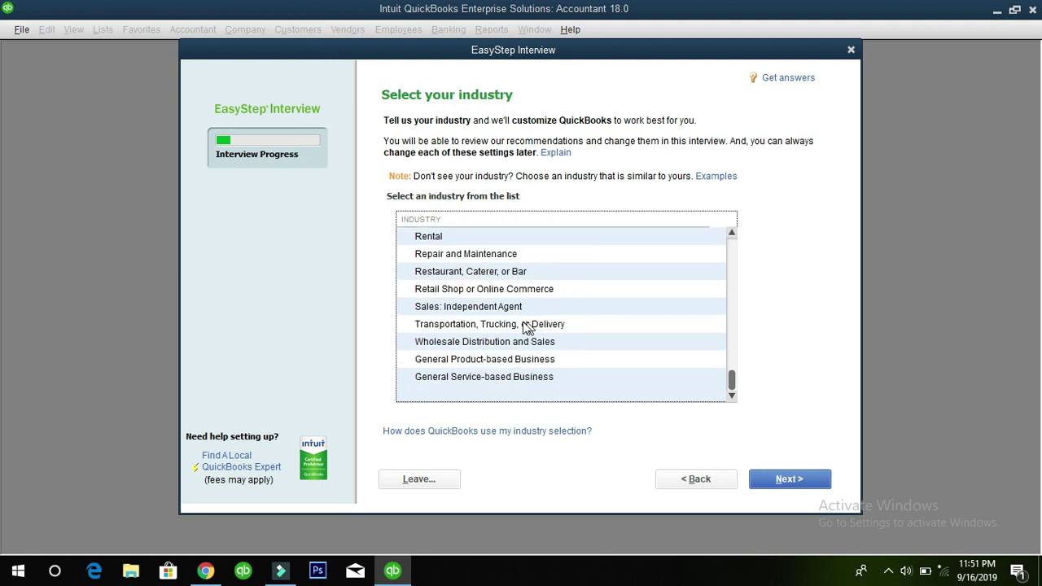
pyautogui.click(516, 364)
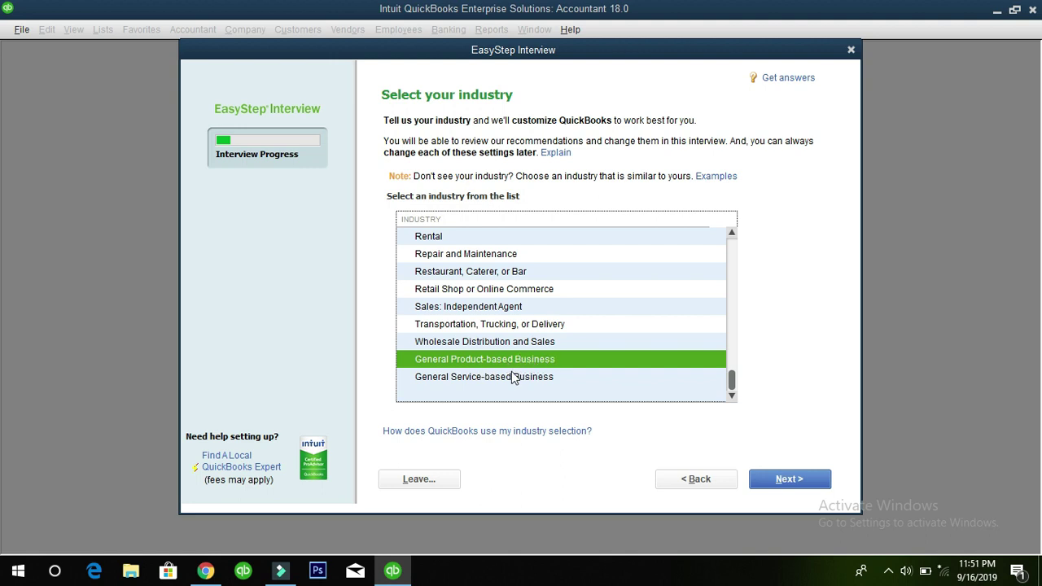
pyautogui.click(502, 379)
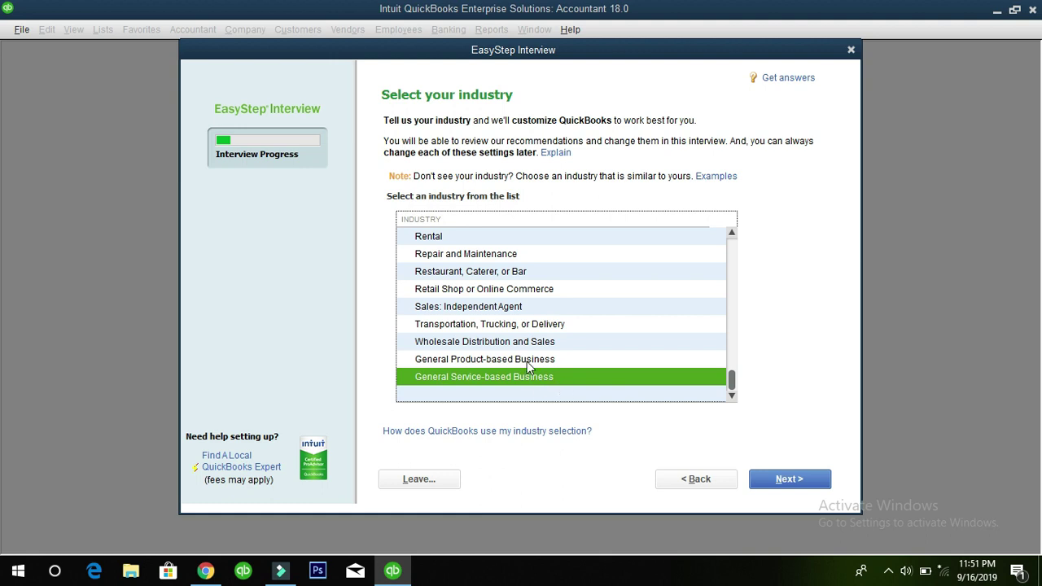
pyautogui.click(527, 360)
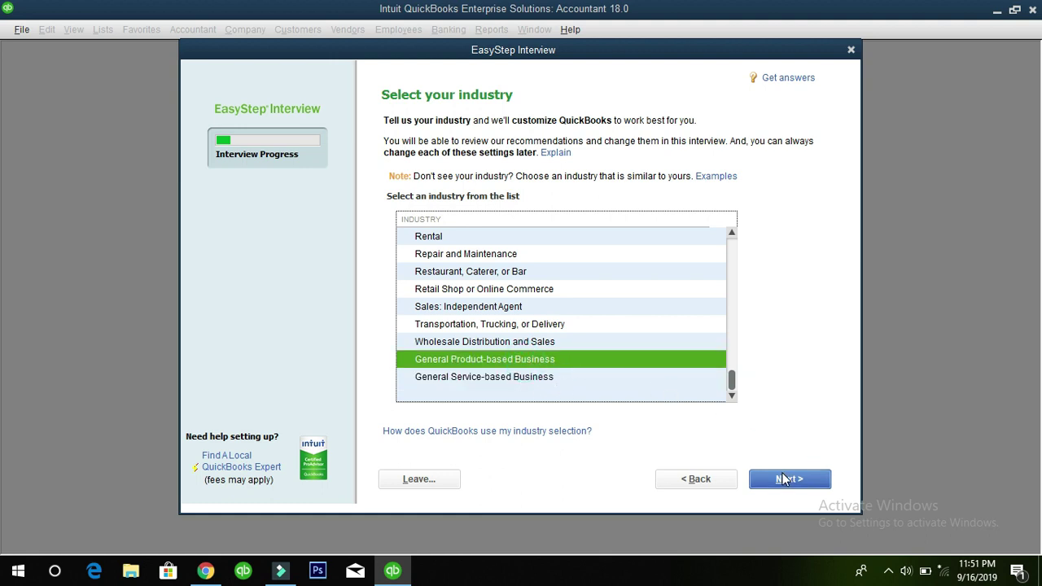
pyautogui.click(785, 479)
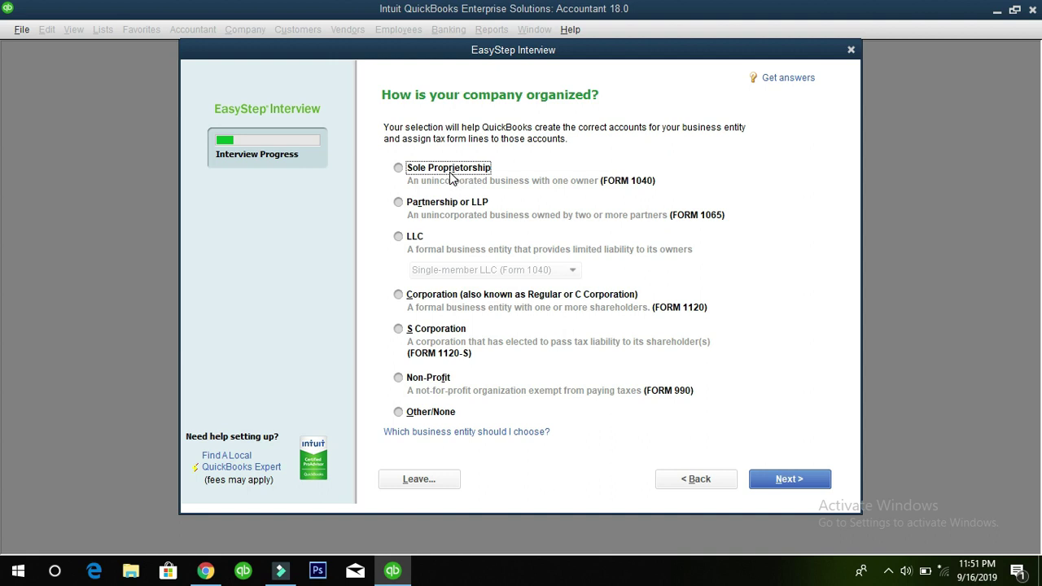
# Make the company a Sole Proprietorship with its fiscal year starting in April
pyautogui.click(399, 169)
pyautogui.click(789, 481)
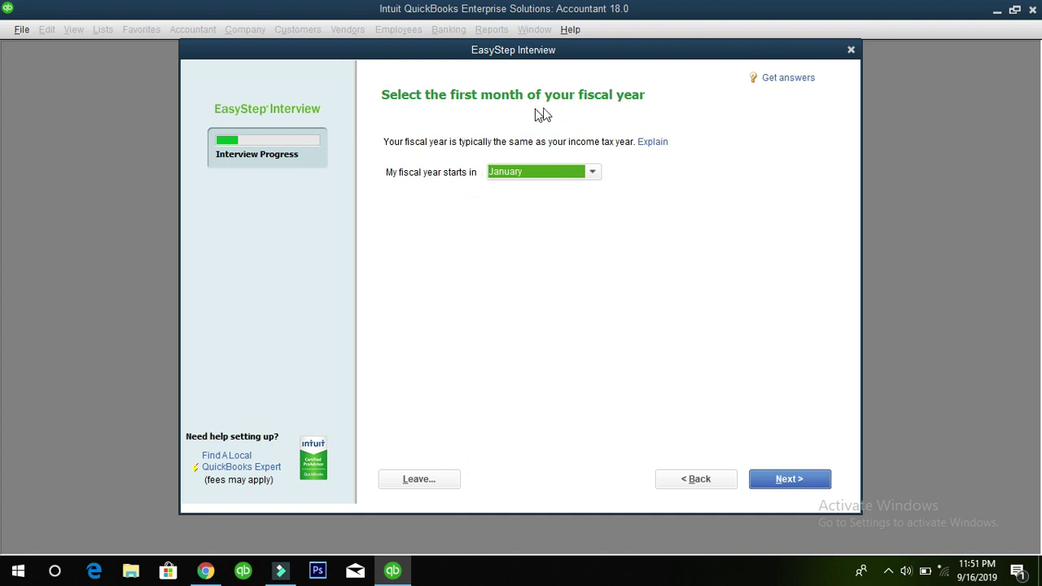
pyautogui.click(590, 175)
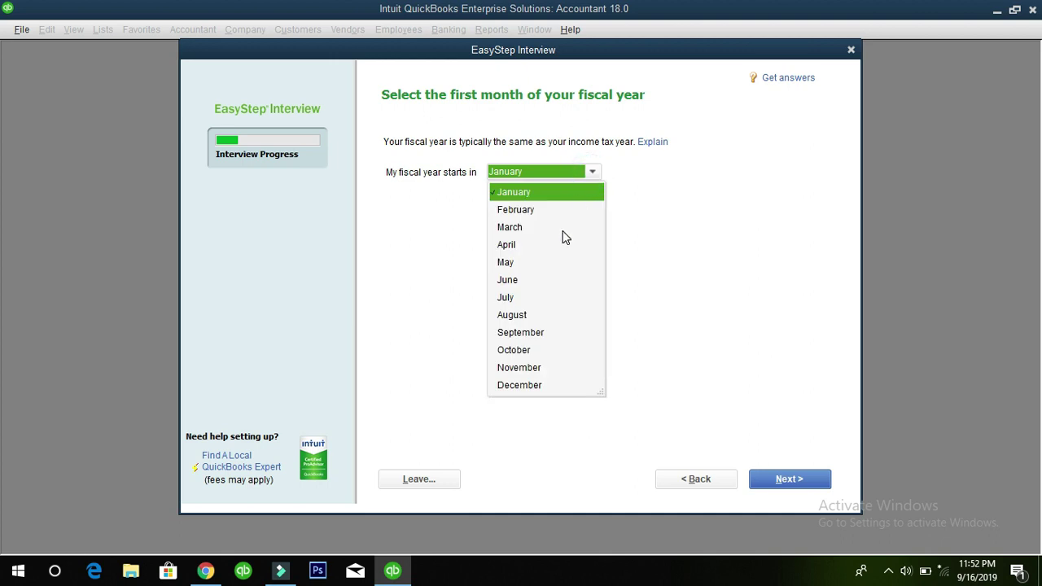
pyautogui.click(509, 246)
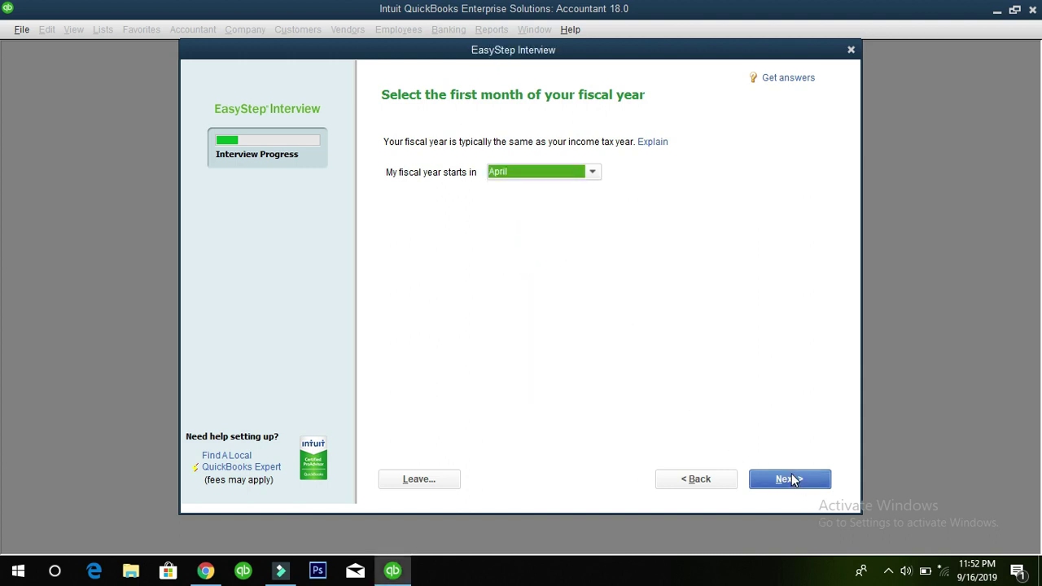
pyautogui.click(790, 479)
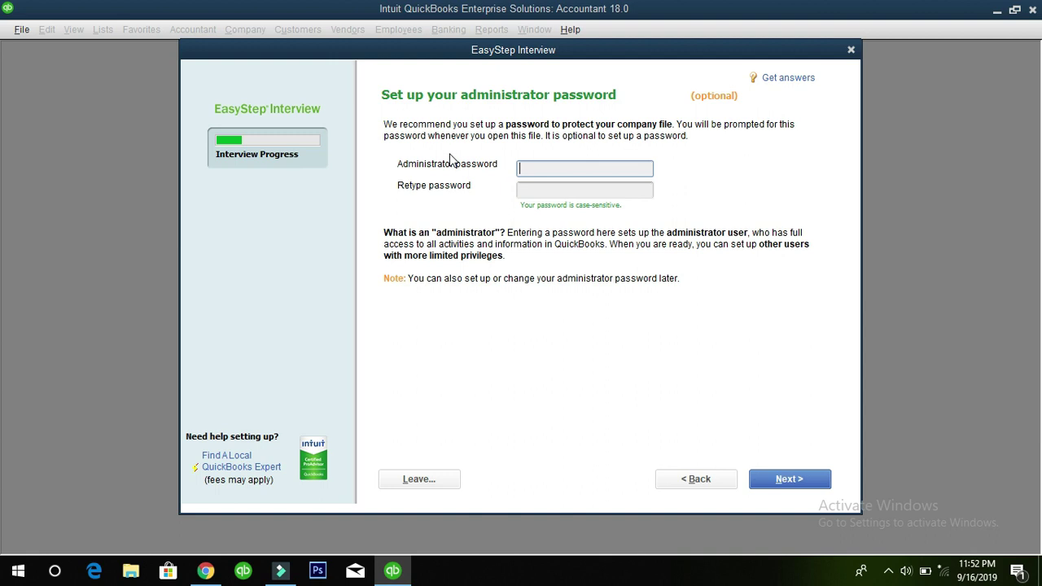
# Leave the administrator password blank and advance to the company file save dialog
pyautogui.click(551, 187)
pyautogui.click(543, 169)
pyautogui.click(789, 479)
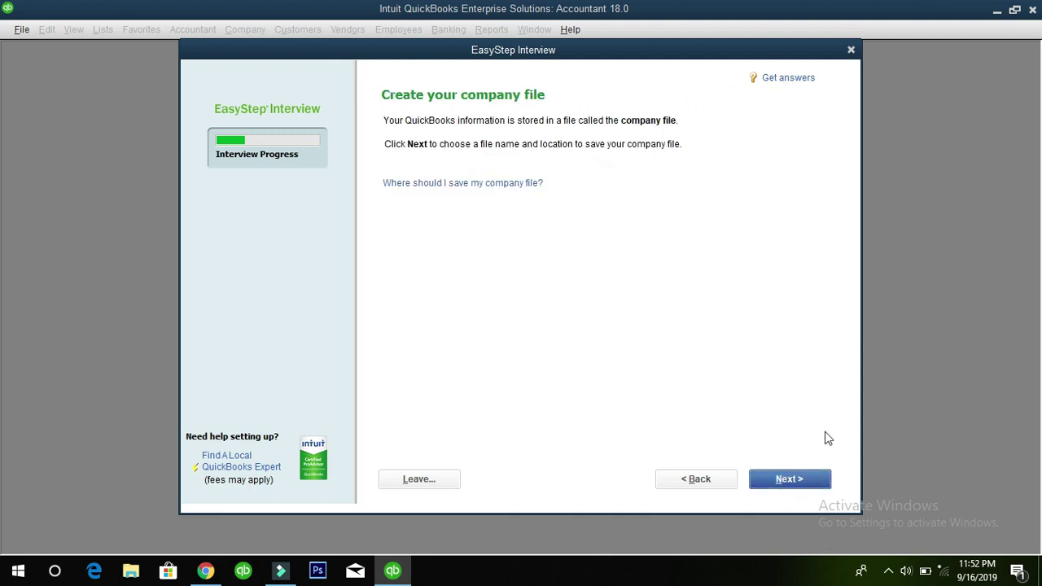
pyautogui.click(786, 477)
pyautogui.click(800, 479)
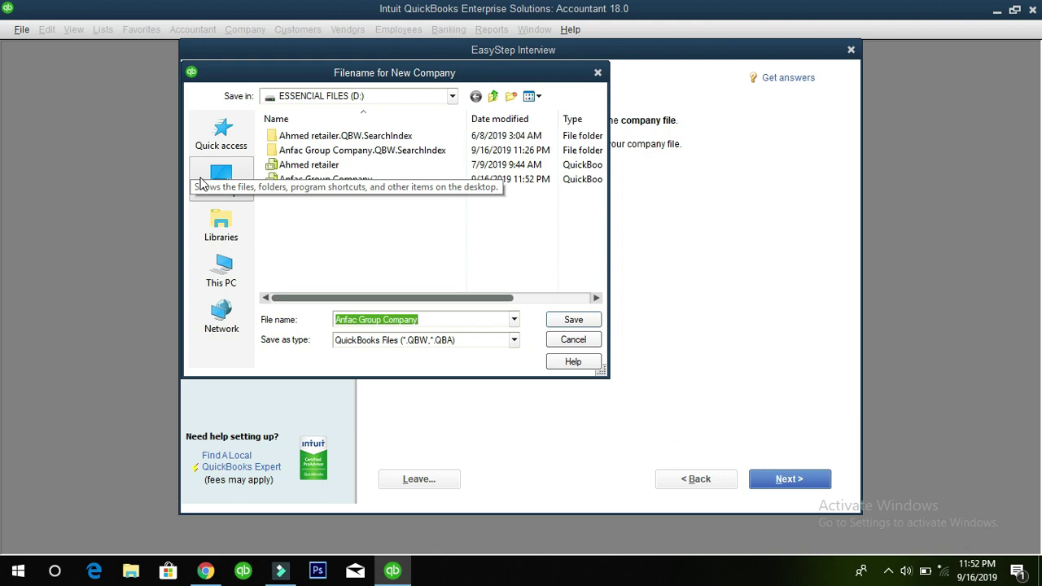
# Save the Anfac Group Company file to the ESSENCIAL FILES (D:) drive
pyautogui.click(214, 187)
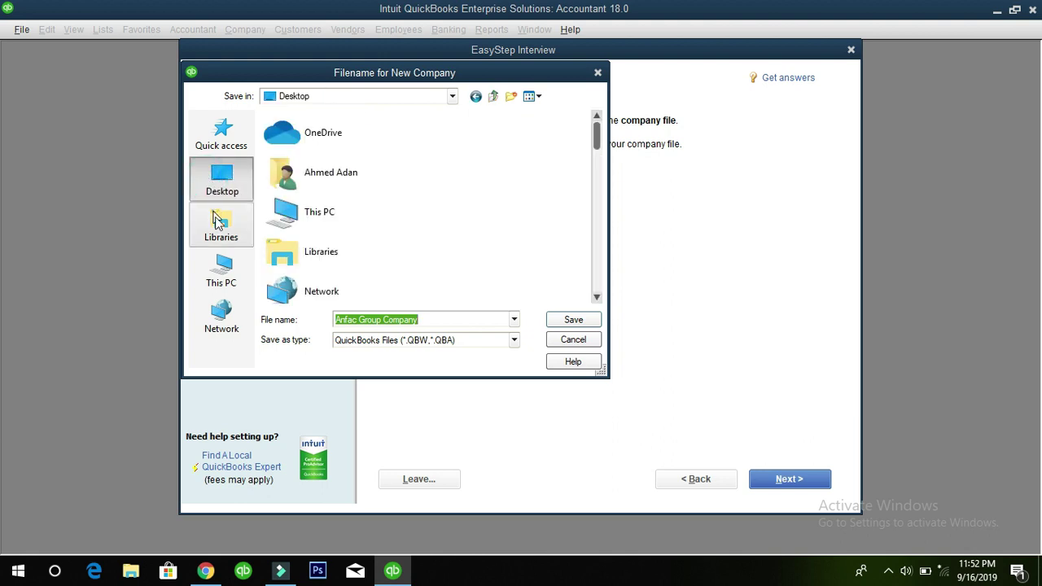
pyautogui.click(223, 265)
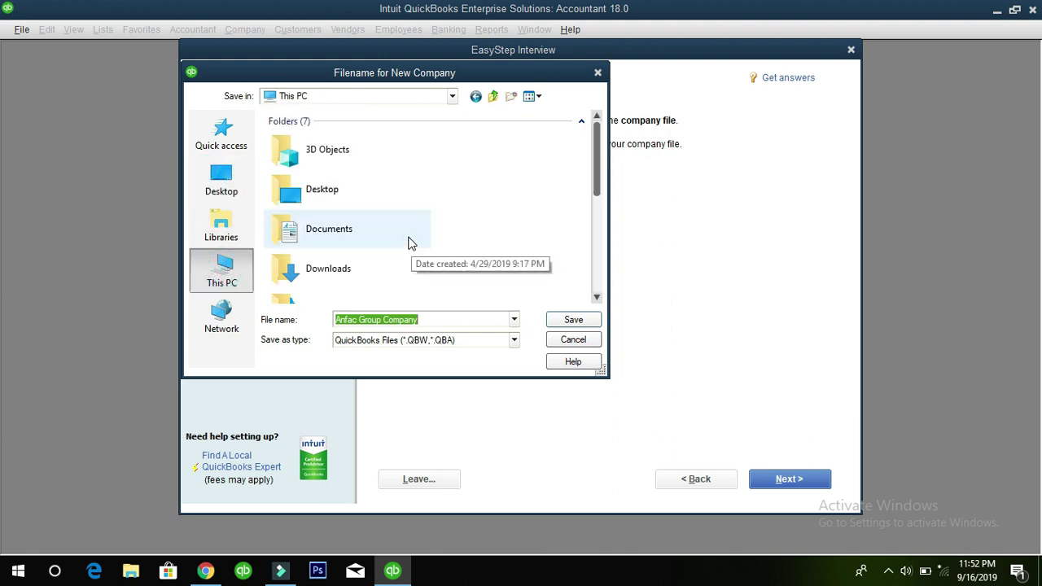
pyautogui.scroll(-5, 407, 239)
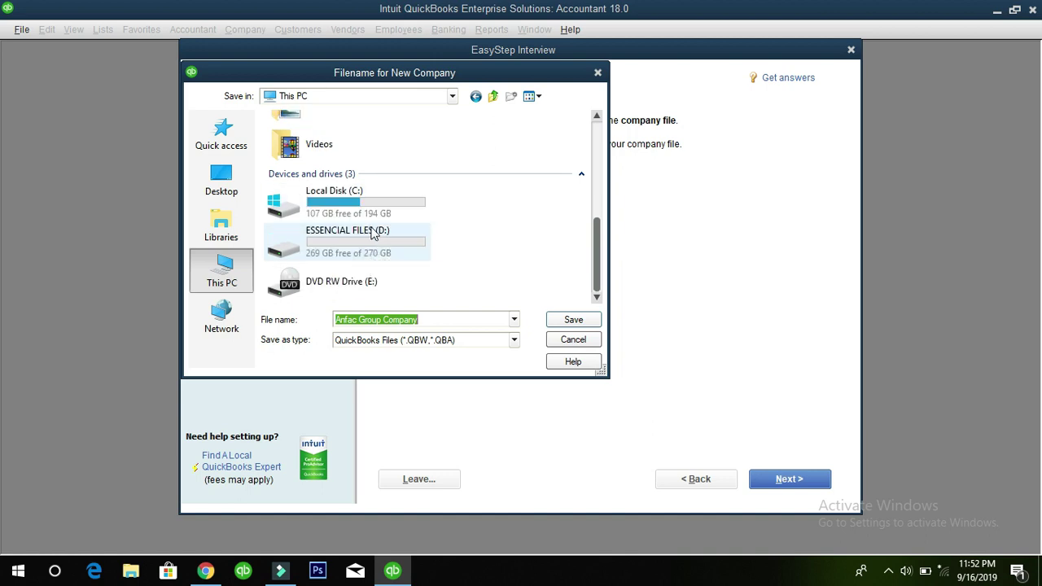
pyautogui.click(346, 210)
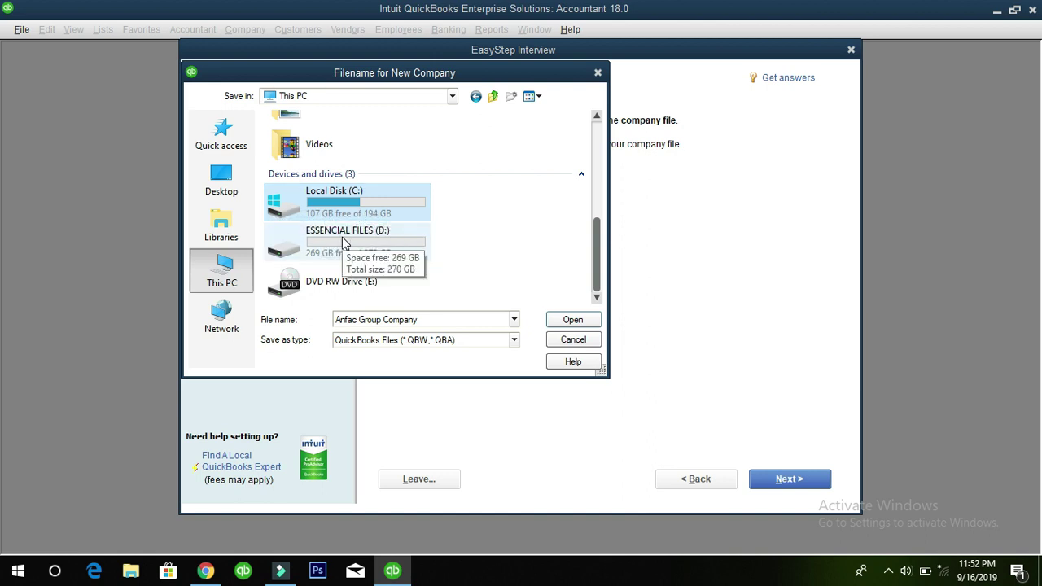
pyautogui.click(343, 243)
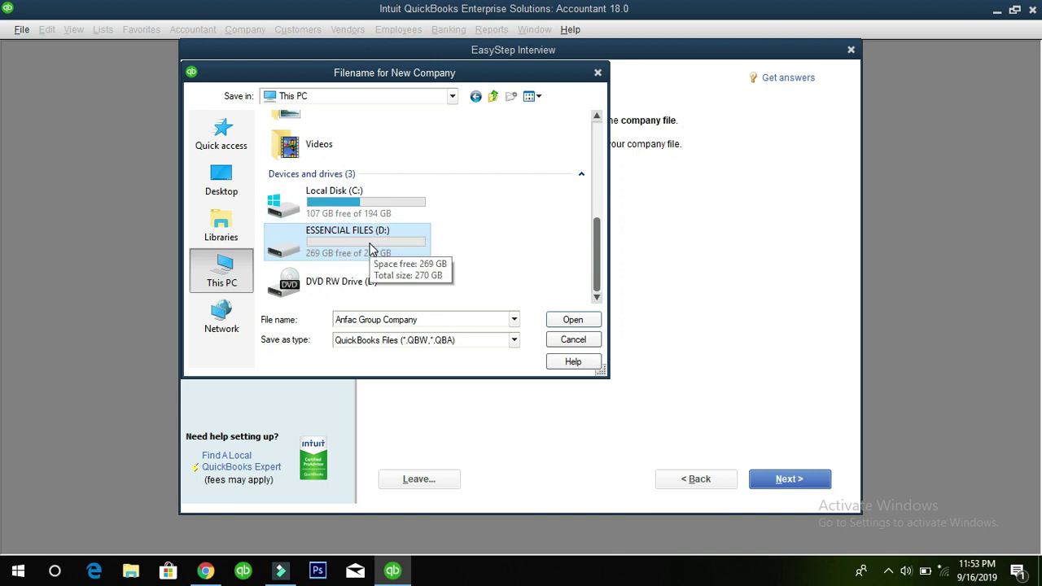
pyautogui.doubleClick(339, 244)
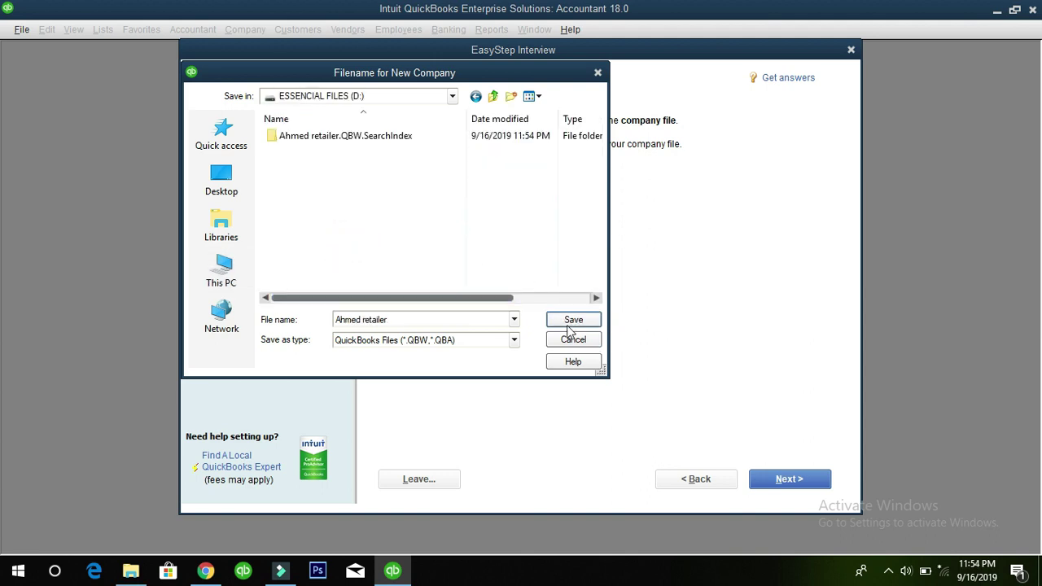
pyautogui.click(573, 321)
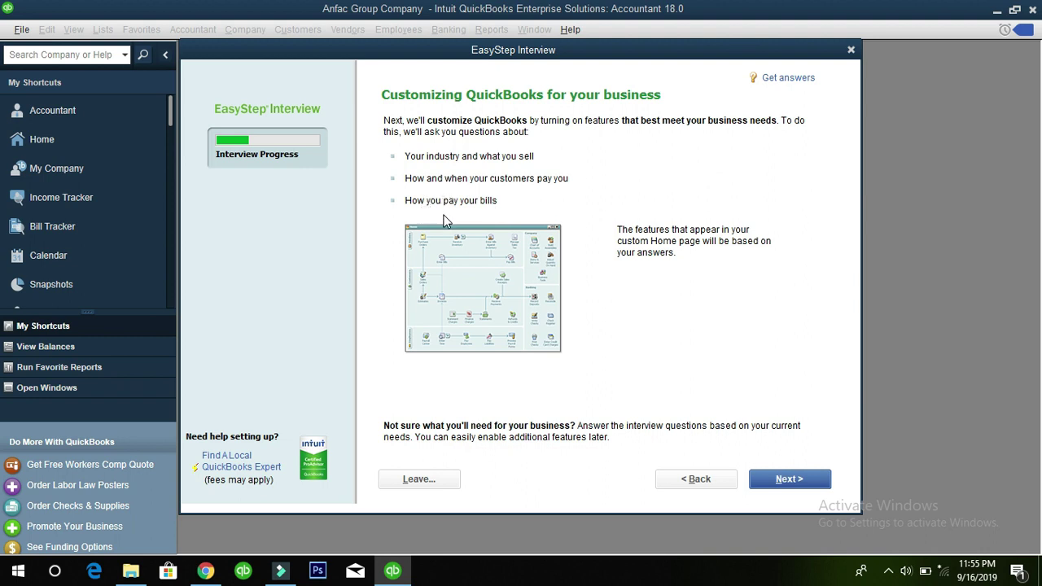
# Continue past the Customizing QuickBooks for your business overview page
pyautogui.click(796, 480)
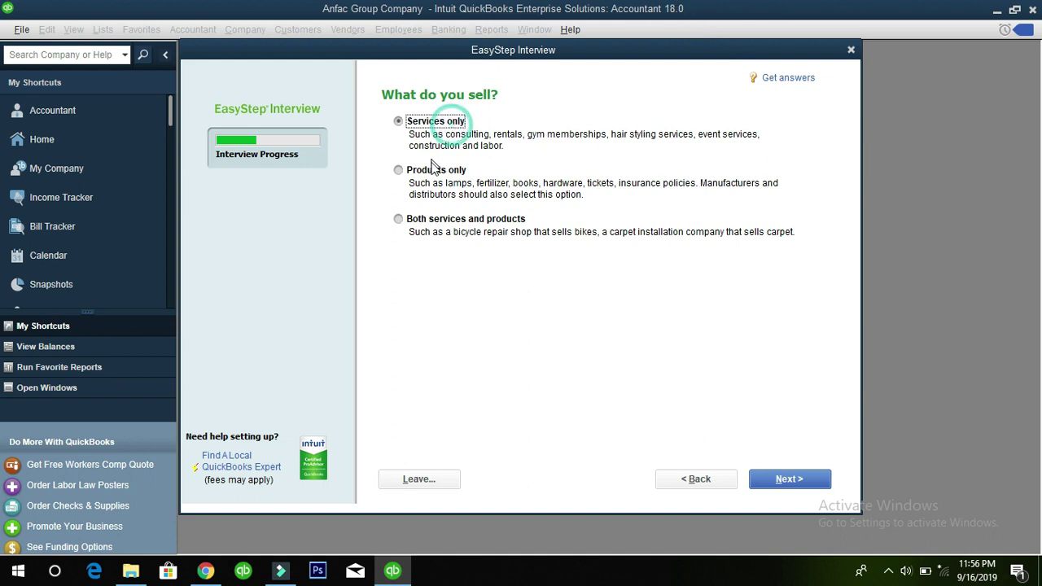
# Answer that the business sells products only and does not charge sales tax
pyautogui.click(440, 220)
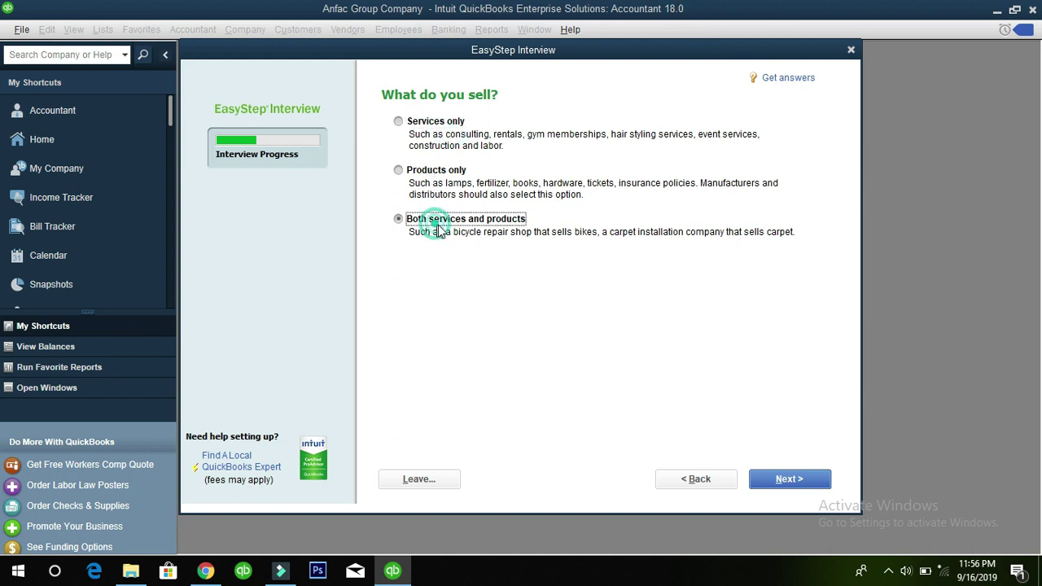
pyautogui.click(435, 173)
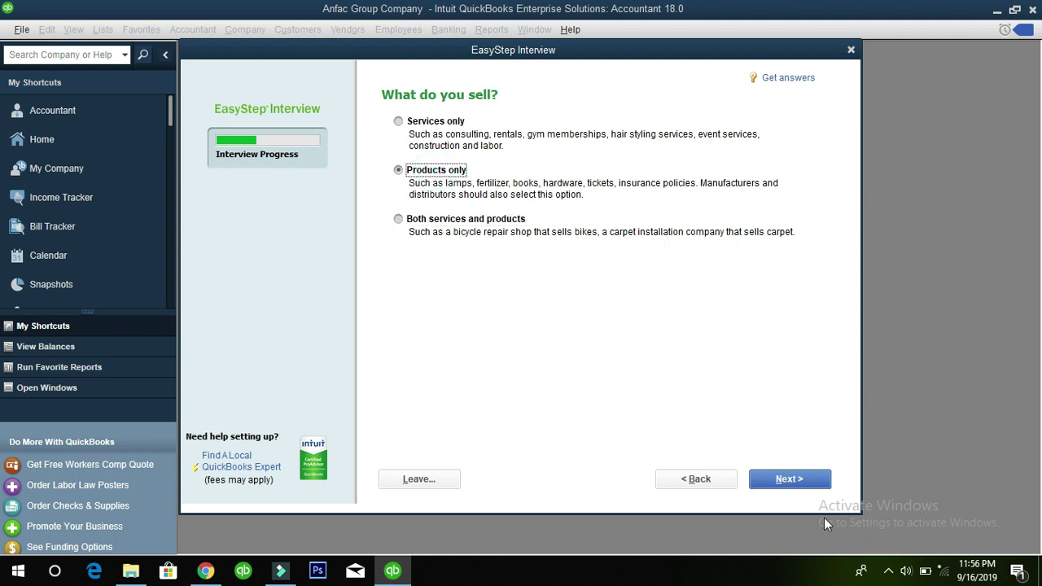
pyautogui.click(782, 485)
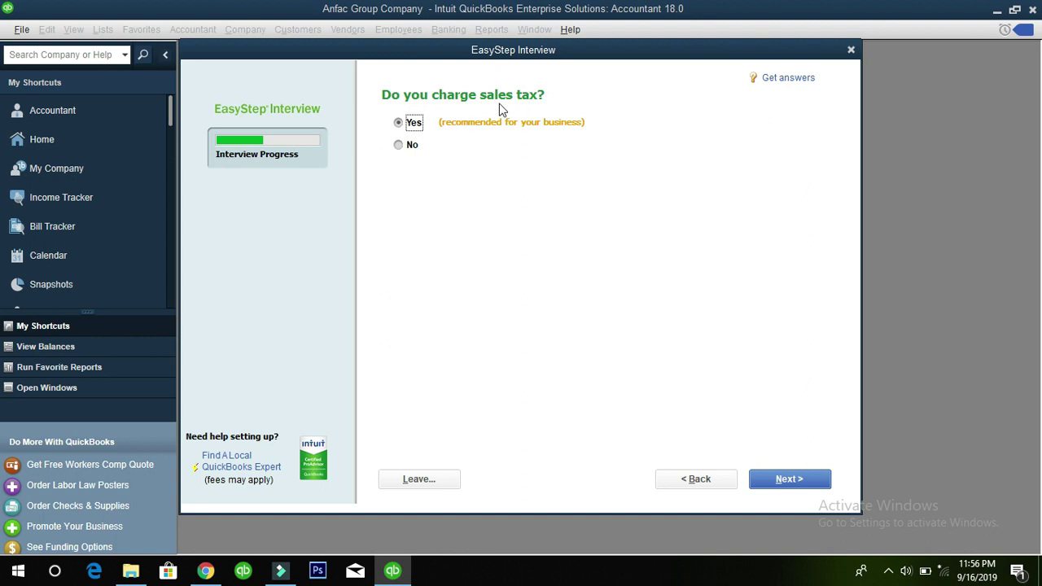
pyautogui.click(407, 148)
pyautogui.click(807, 487)
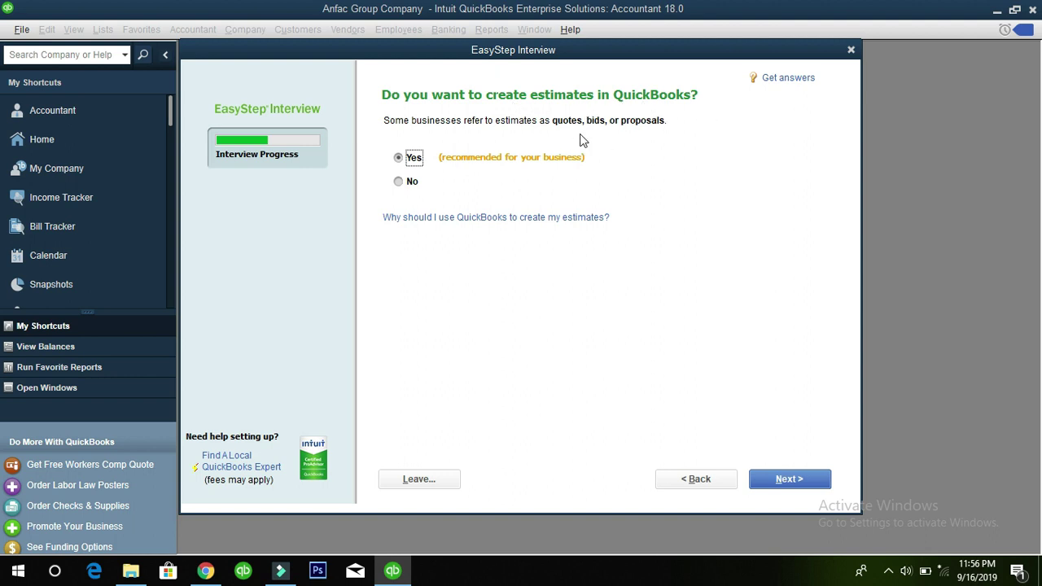
# Keep estimates and sales order tracking turned on
pyautogui.click(413, 159)
pyautogui.moveTo(560, 122); pyautogui.dragTo(657, 124)
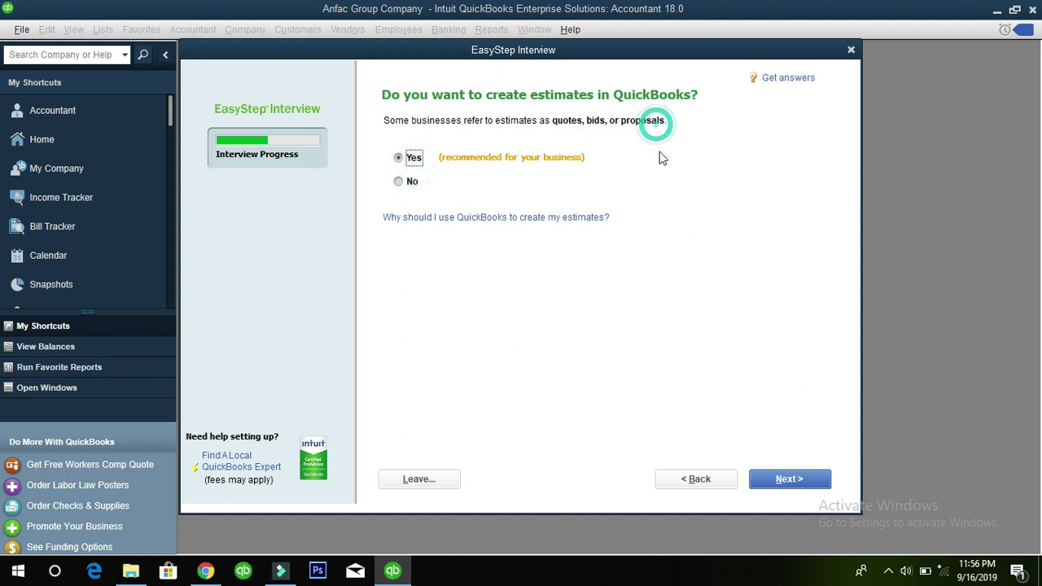
pyautogui.click(790, 480)
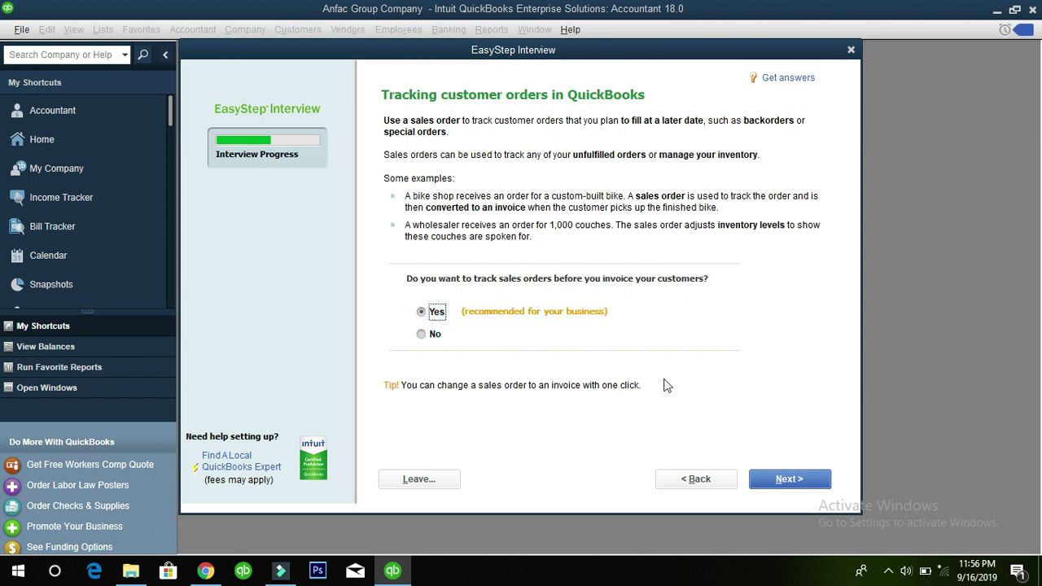
pyautogui.click(806, 489)
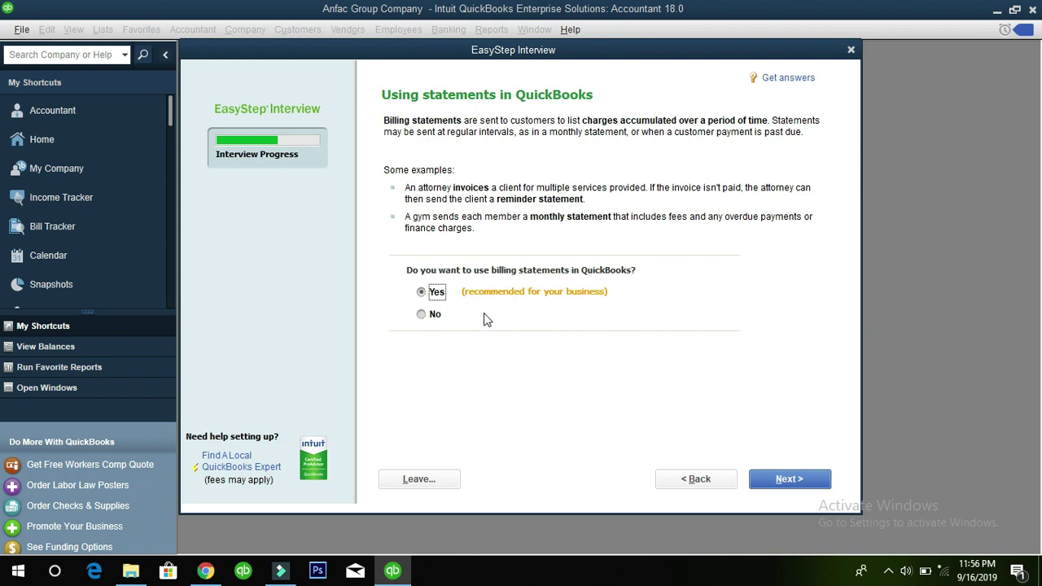
# Keep billing statements on and progress invoicing off, reaching the bills you owe page
pyautogui.click(433, 293)
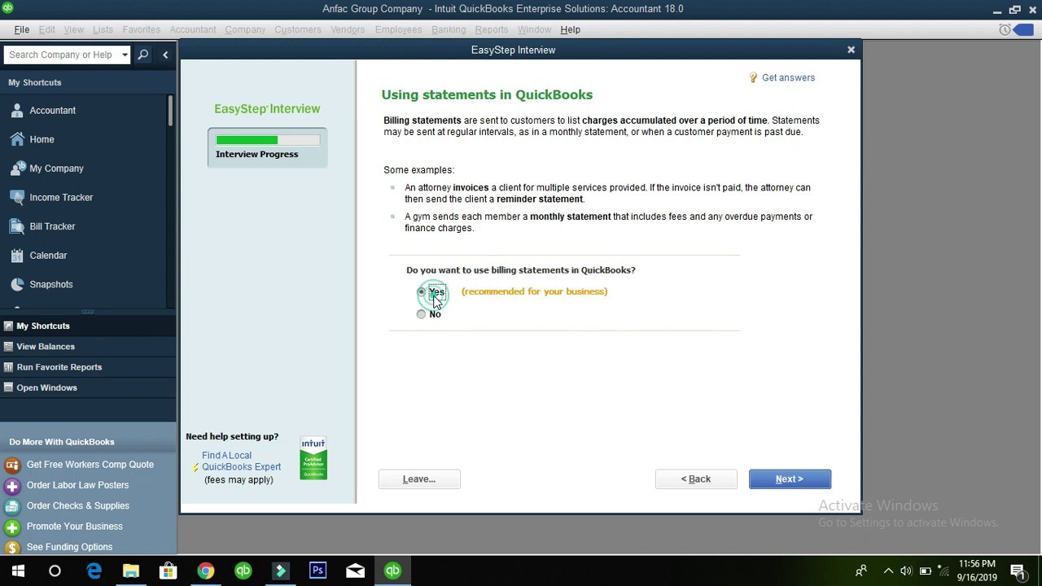
pyautogui.click(787, 480)
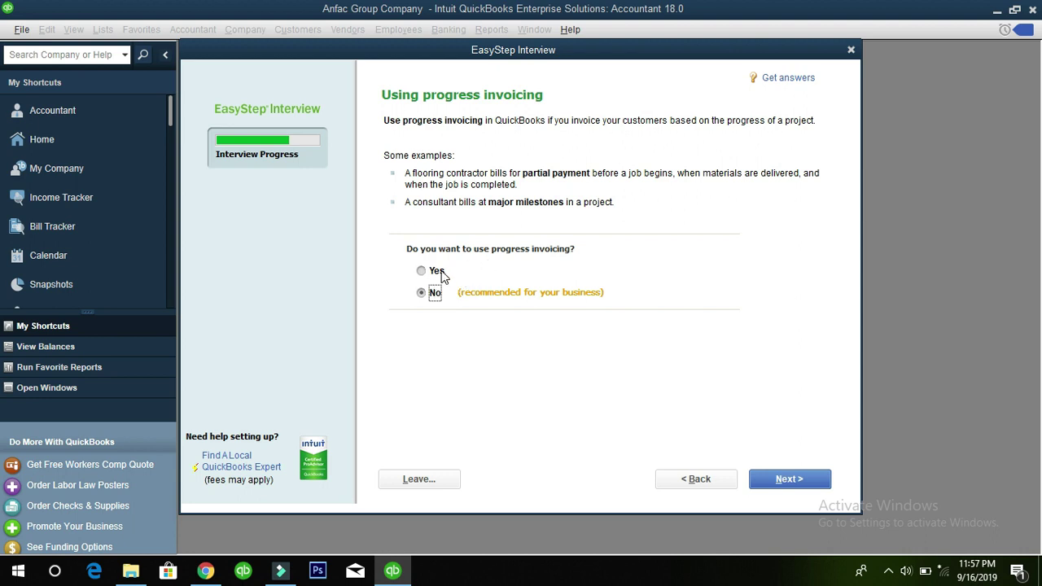
pyautogui.click(430, 294)
pyautogui.click(797, 478)
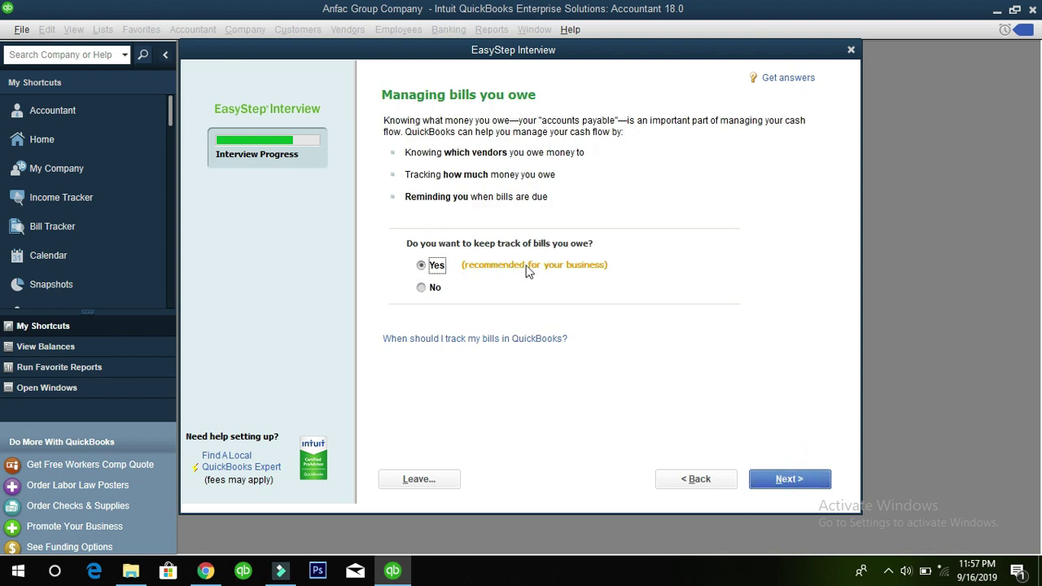
# Answer Yes to tracking inventory and leave time tracking and employees set to No
pyautogui.click(787, 479)
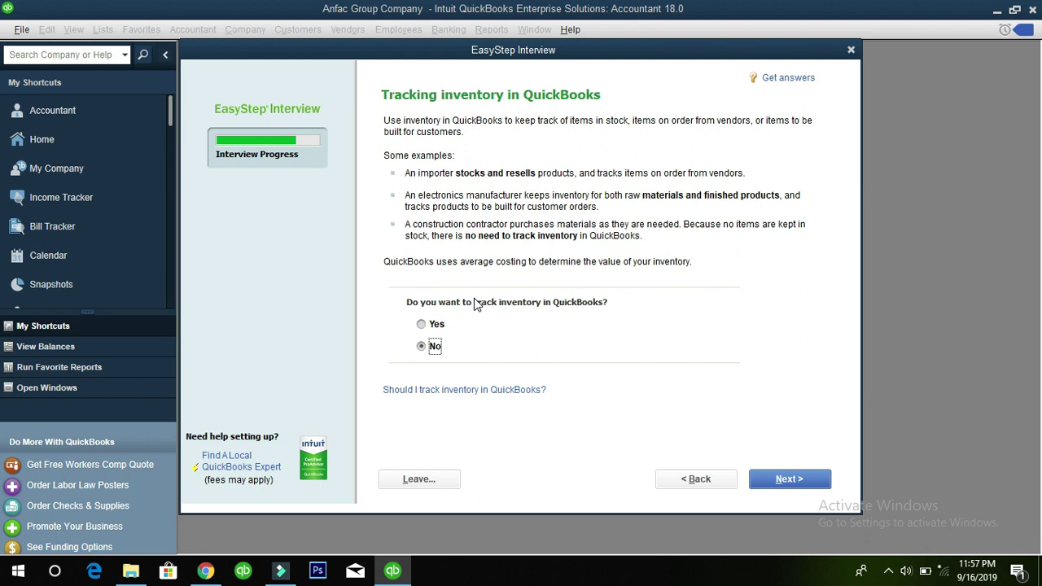
pyautogui.click(421, 324)
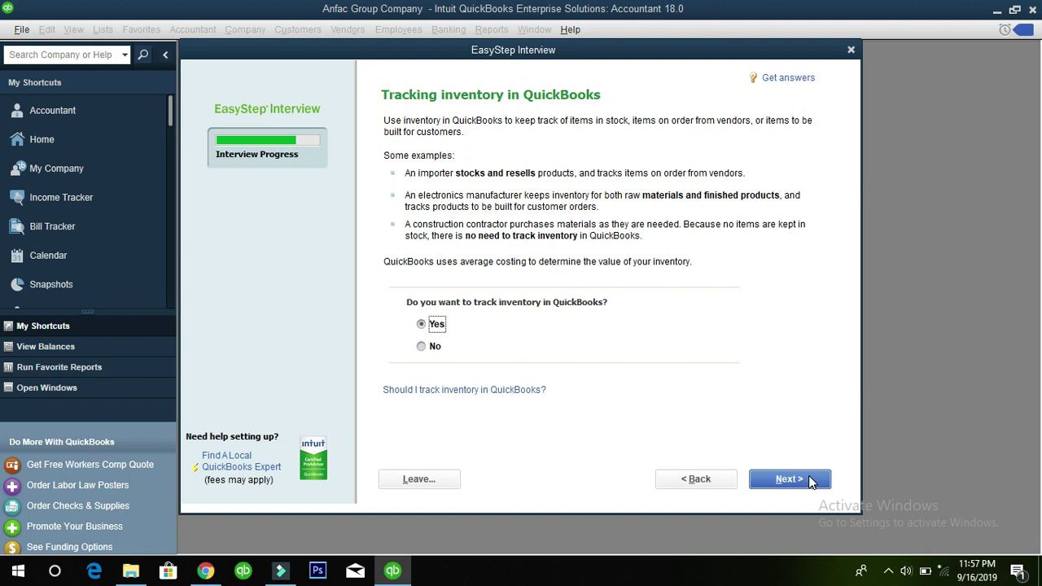
pyautogui.click(790, 479)
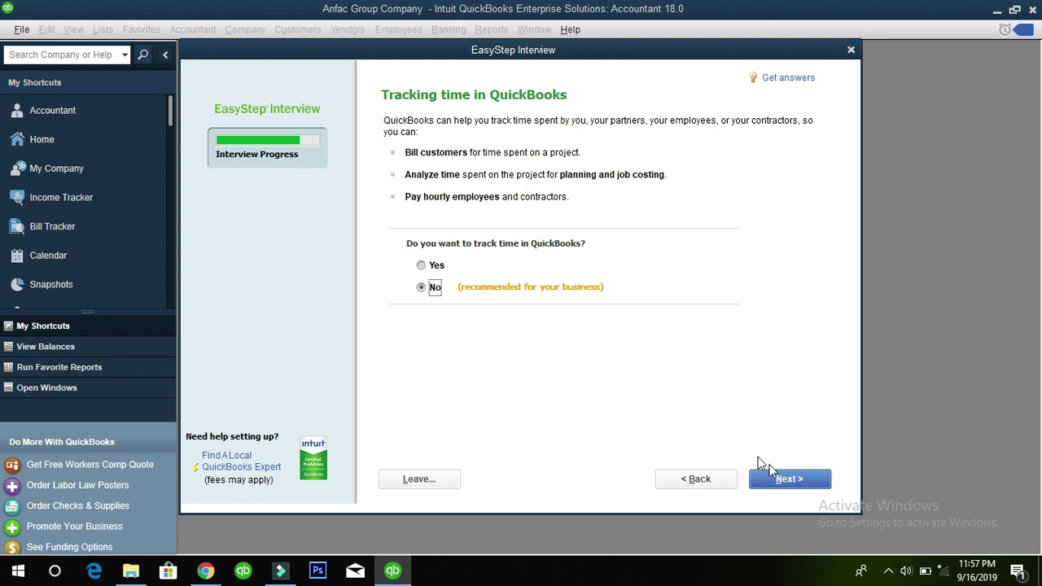
pyautogui.click(791, 479)
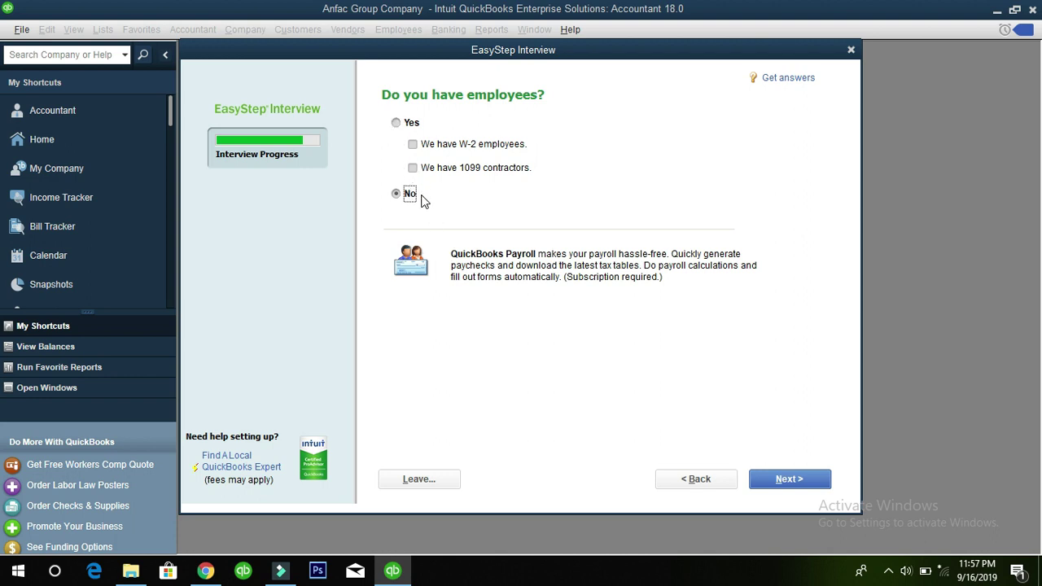
pyautogui.click(807, 482)
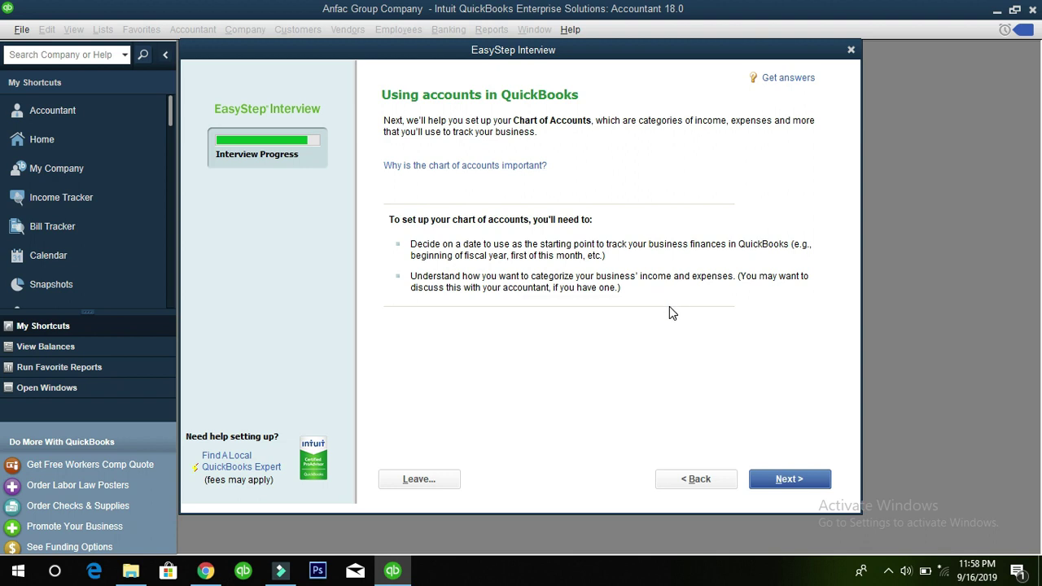
# After browsing the today's-date calendar, choose the 04/01/2019 fiscal-year start date and continue
pyautogui.click(805, 479)
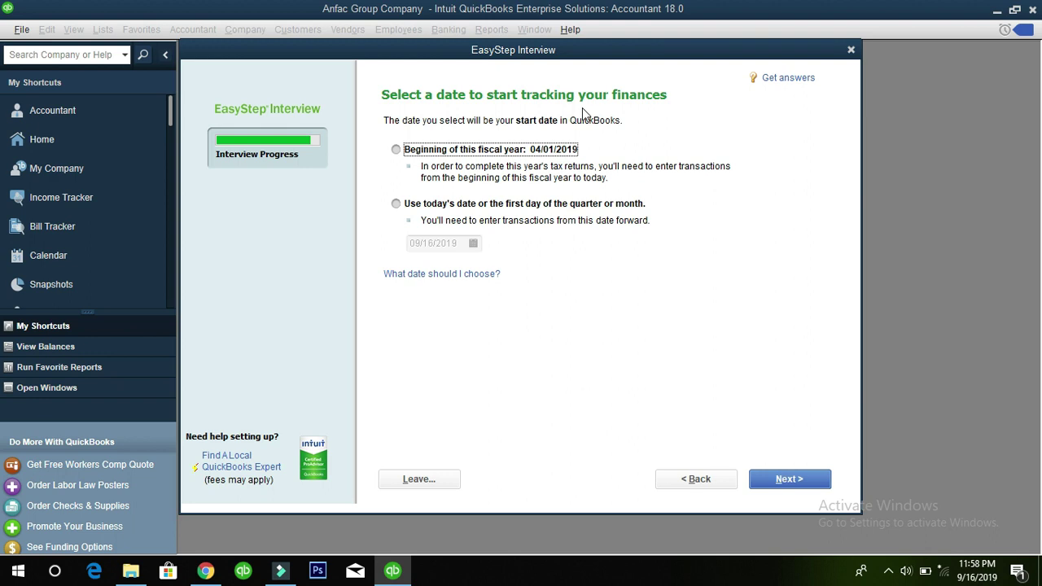
pyautogui.click(395, 152)
pyautogui.click(395, 204)
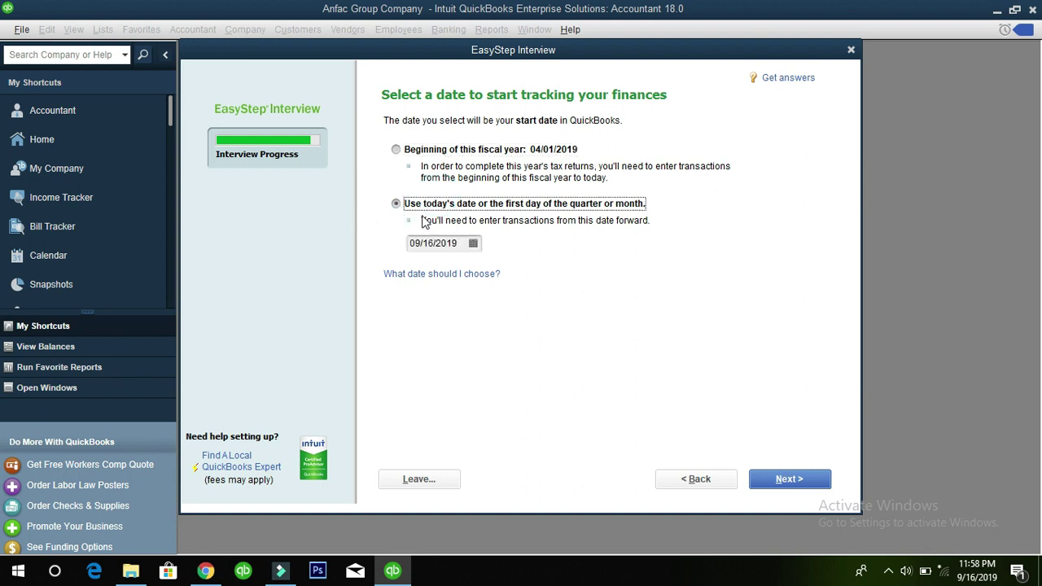
pyautogui.click(475, 244)
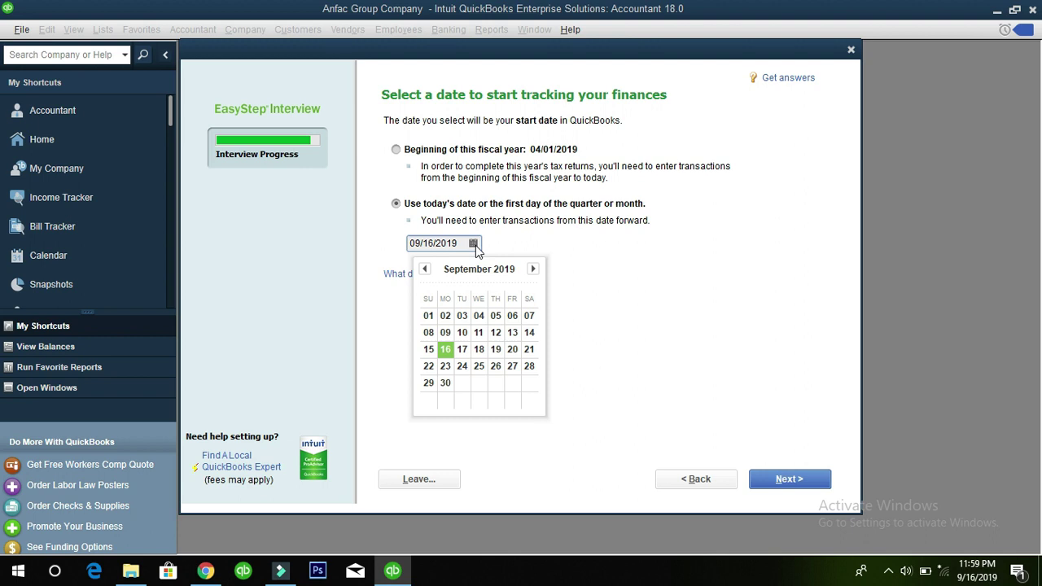
pyautogui.click(532, 270)
pyautogui.click(532, 270)
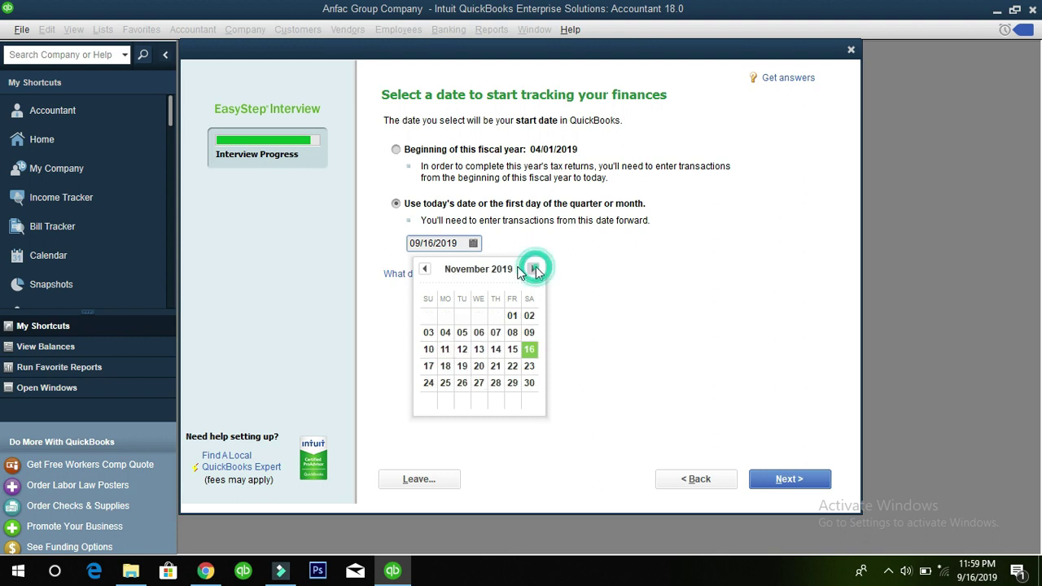
pyautogui.click(423, 269)
pyautogui.click(423, 268)
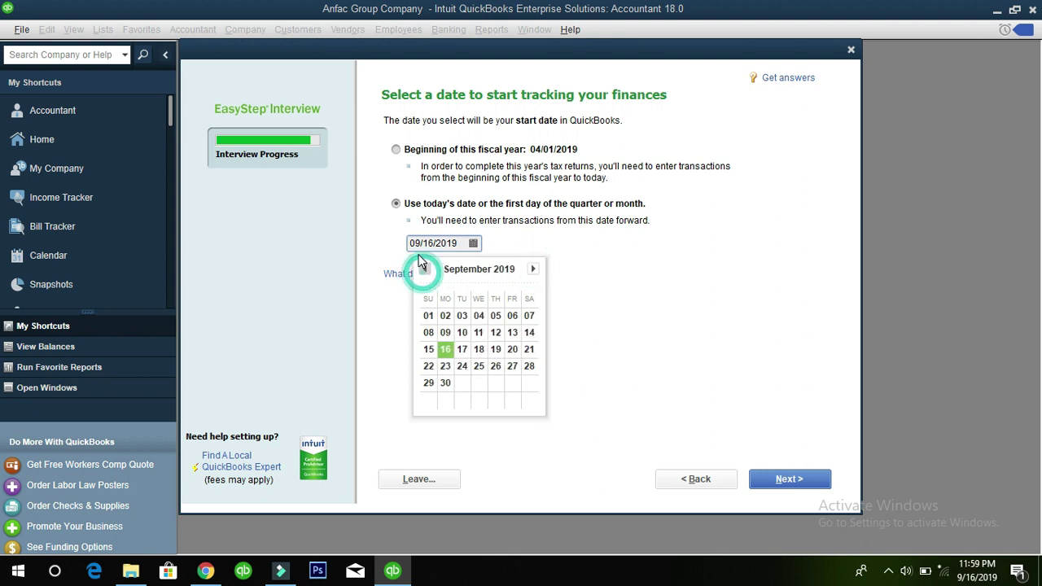
pyautogui.click(400, 154)
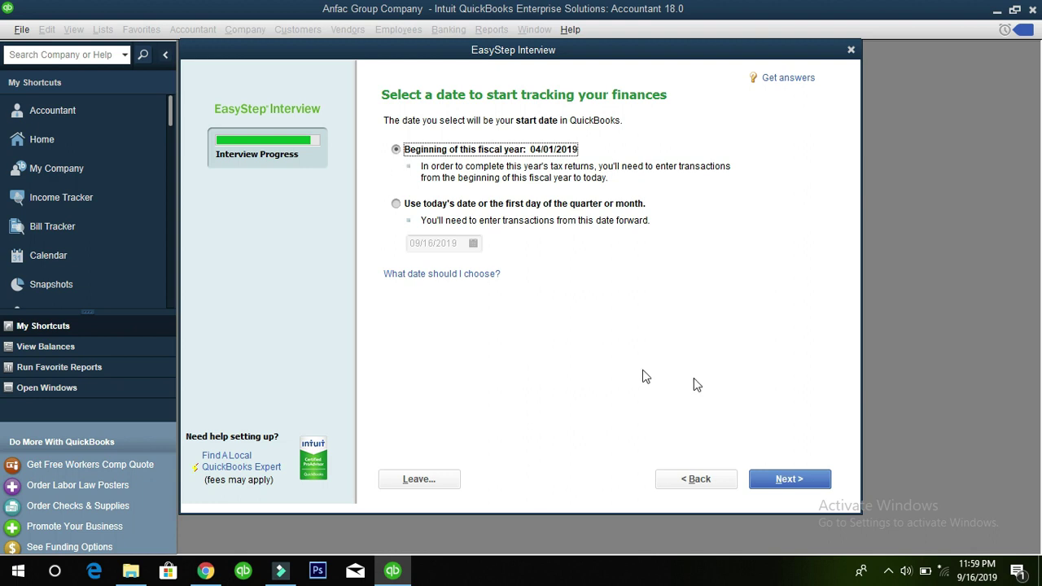
pyautogui.click(778, 486)
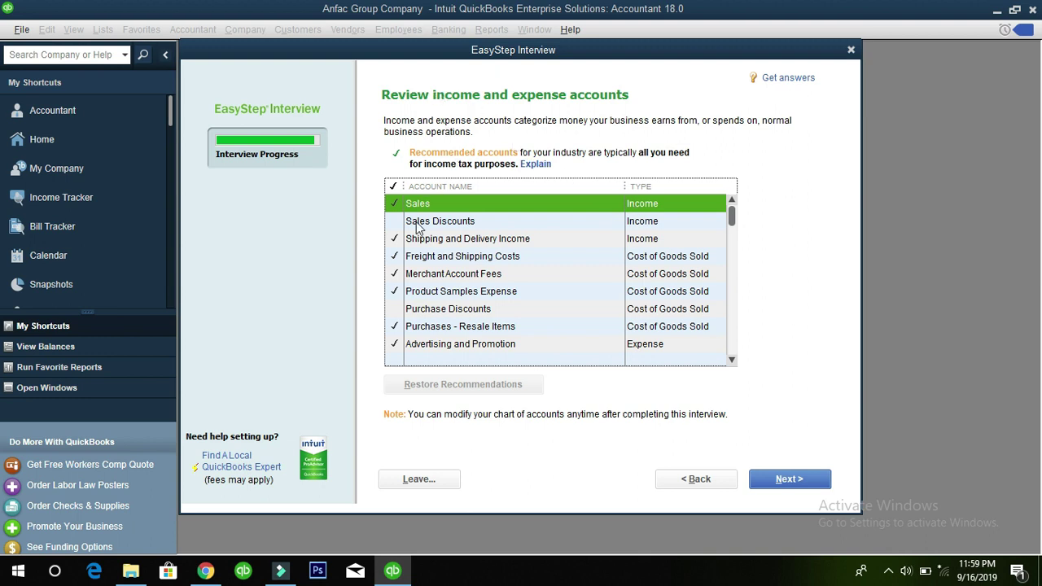
# Look through the recommended income and expense accounts, keep every checkmark, and finish the interview
pyautogui.scroll(-6, 419, 256)
pyautogui.scroll(10, 543, 281)
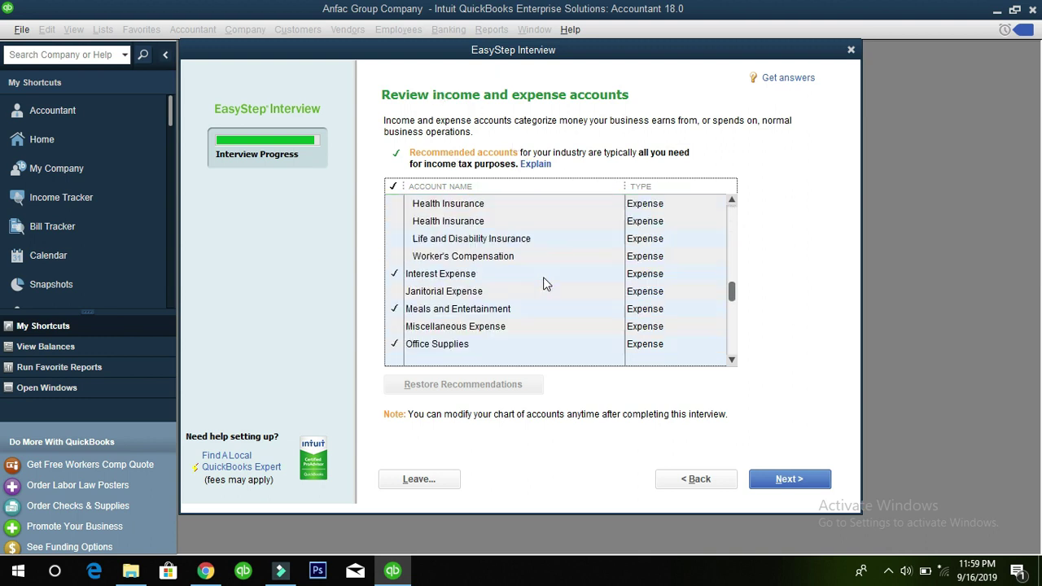
pyautogui.scroll(-10, 512, 269)
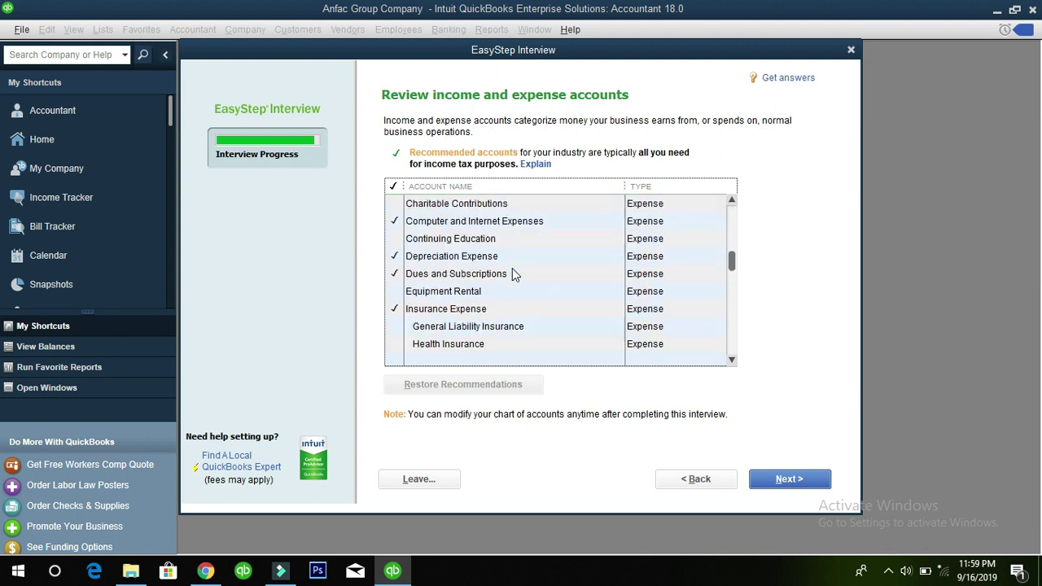
pyautogui.scroll(15, 511, 270)
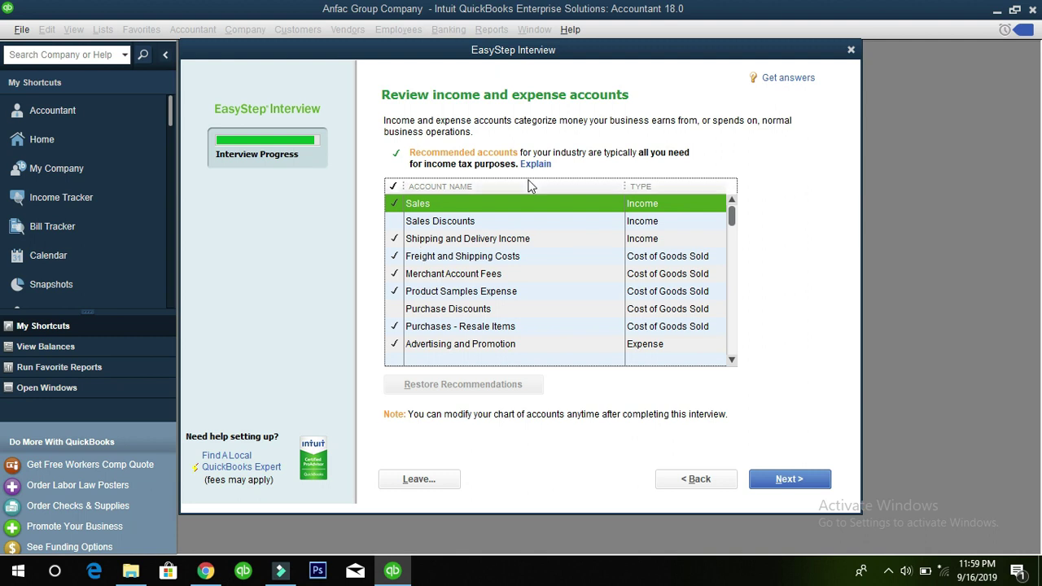
pyautogui.scroll(-1, 438, 261)
pyautogui.scroll(-4, 440, 261)
pyautogui.scroll(5, 570, 257)
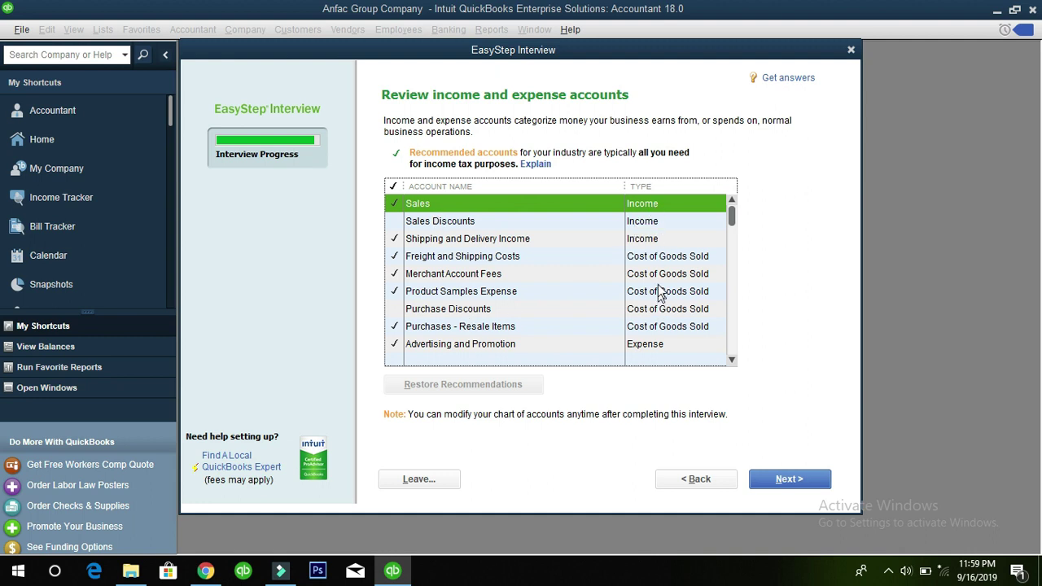
pyautogui.scroll(-10, 662, 293)
pyautogui.scroll(-3, 661, 283)
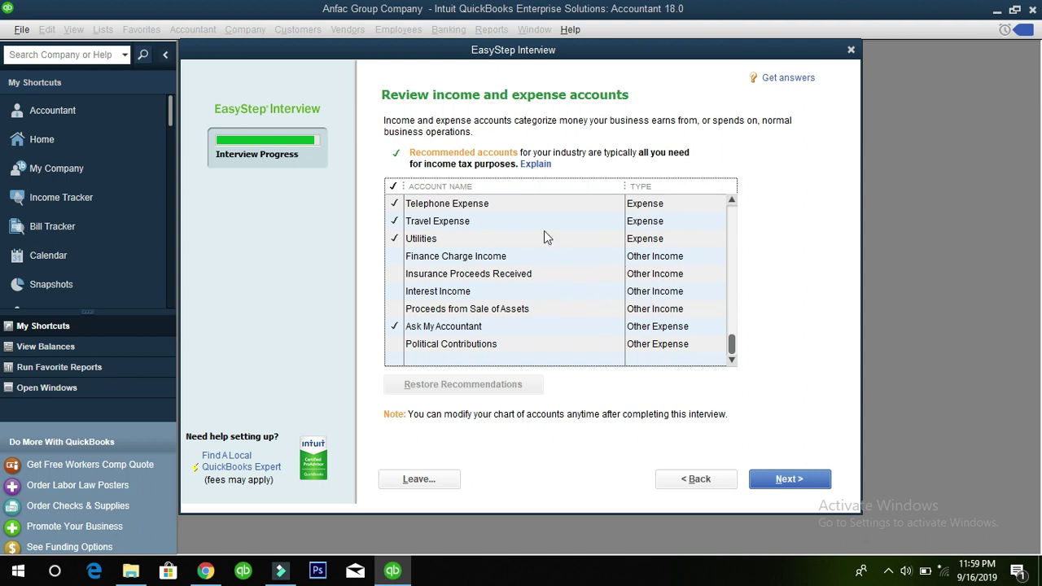
pyautogui.click(774, 479)
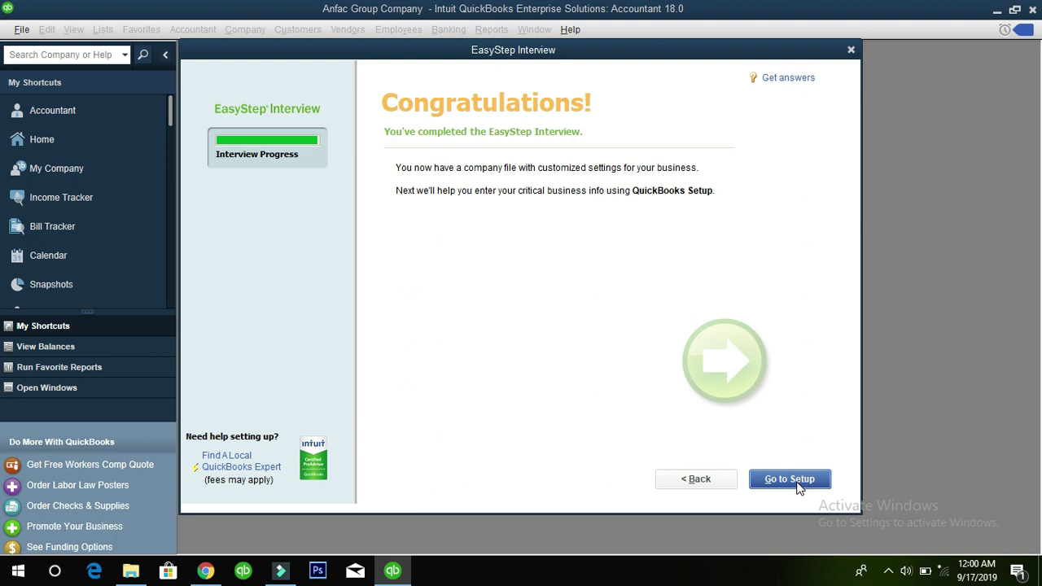
# Choose Go to Setup on the Congratulations page
pyautogui.click(779, 479)
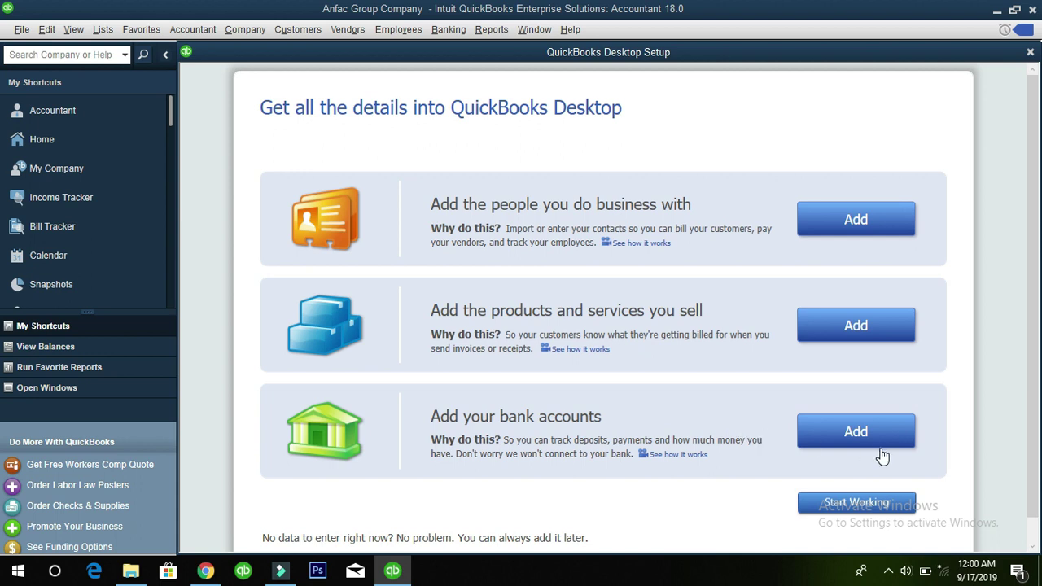
# Choose Start Working, then close the Accountant Center and New Feature Tour windows
pyautogui.click(856, 503)
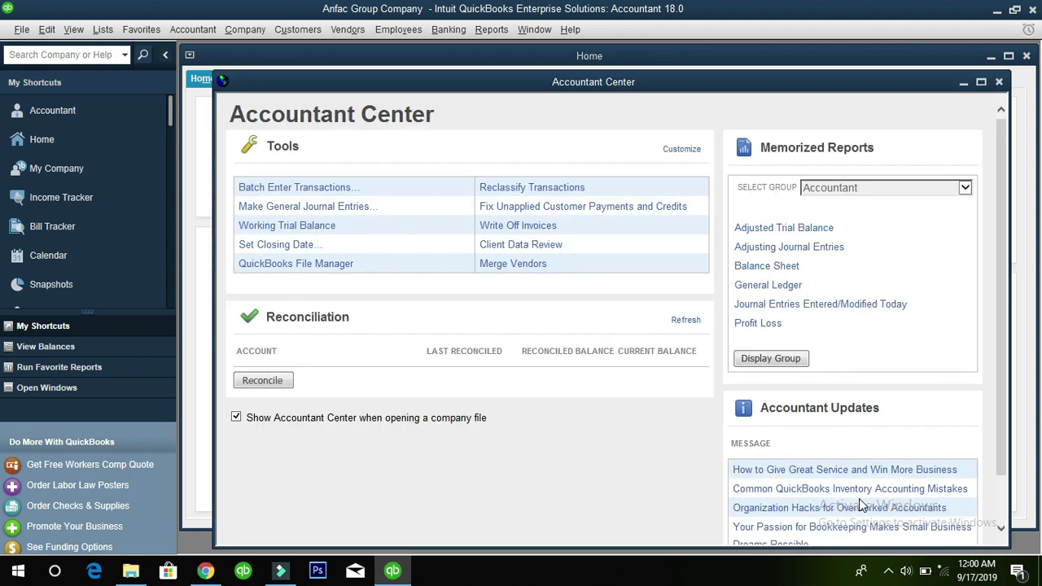
pyautogui.click(998, 82)
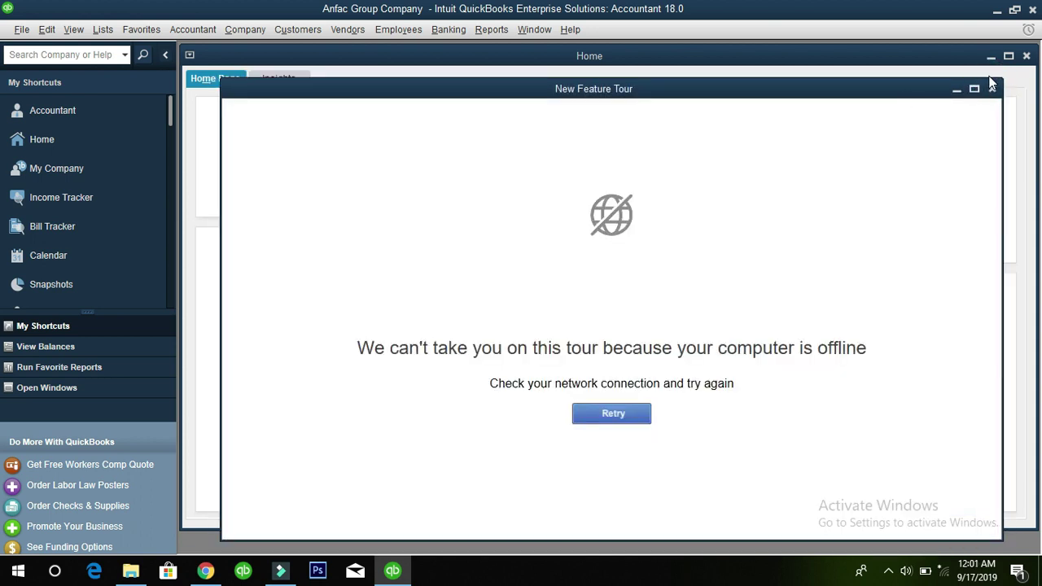
pyautogui.click(992, 88)
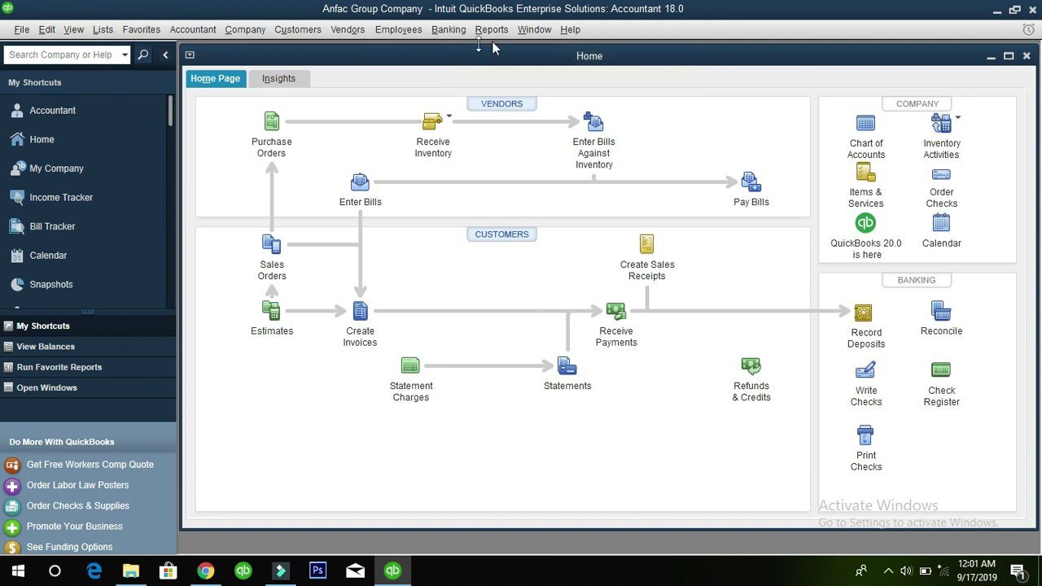
pyautogui.click(21, 30)
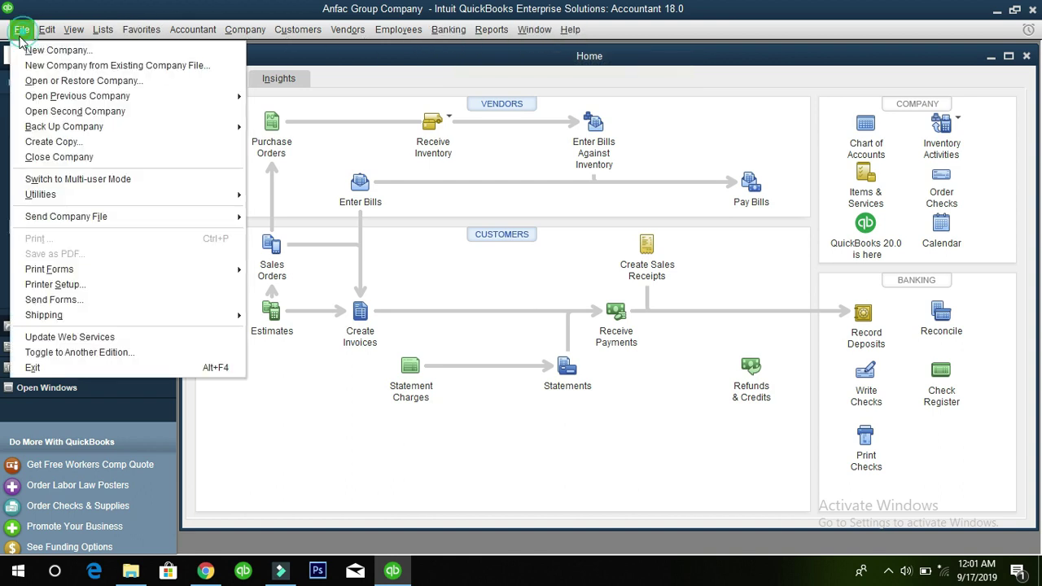
pyautogui.click(102, 30)
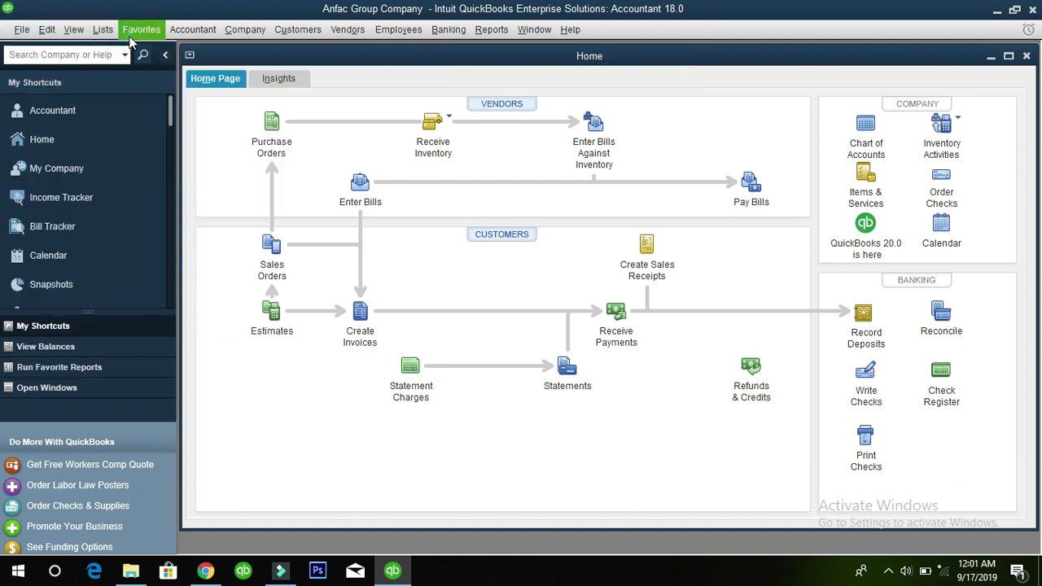
pyautogui.click(245, 29)
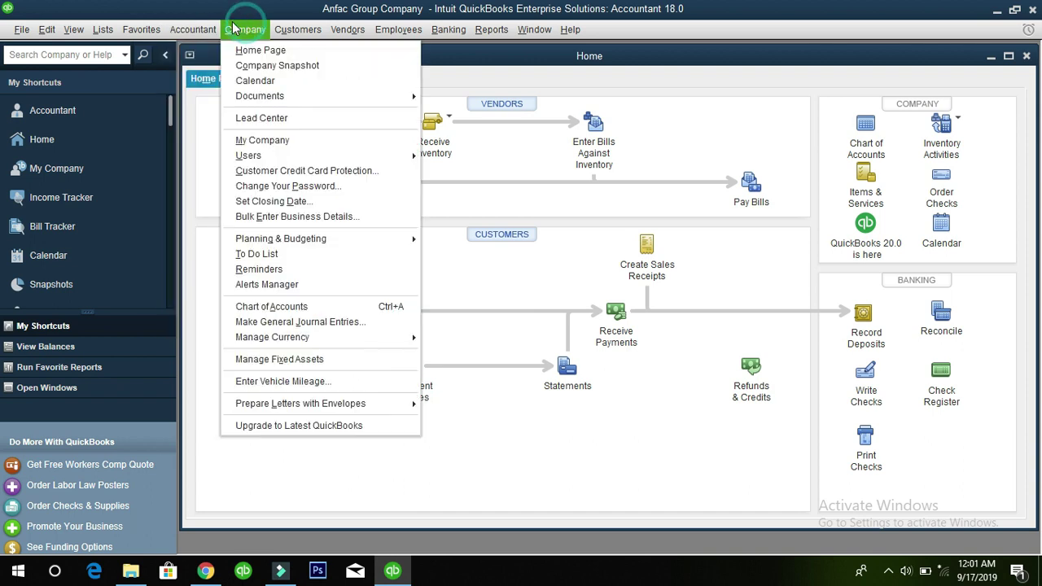
pyautogui.click(73, 29)
pyautogui.click(145, 298)
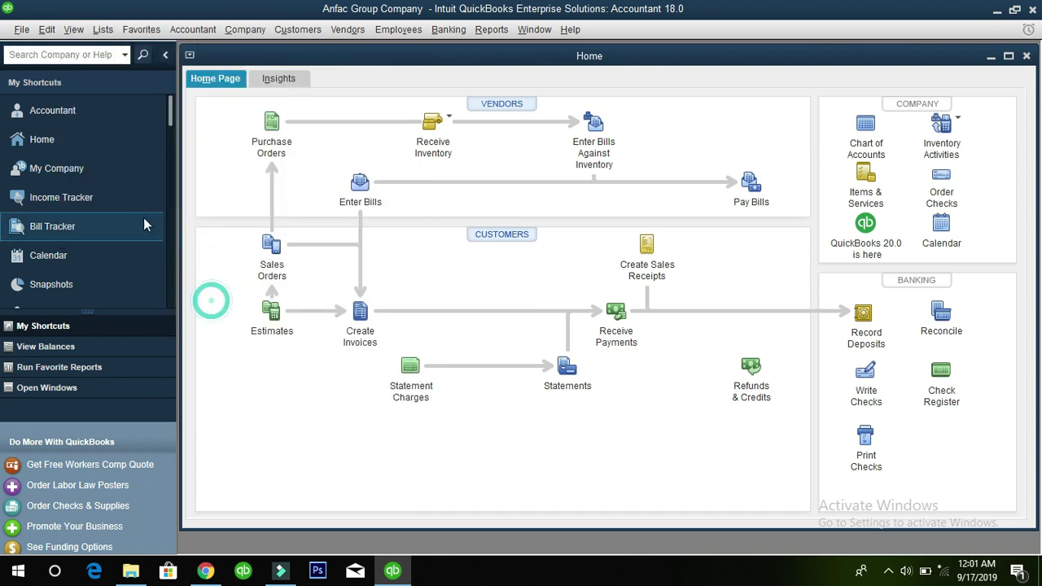